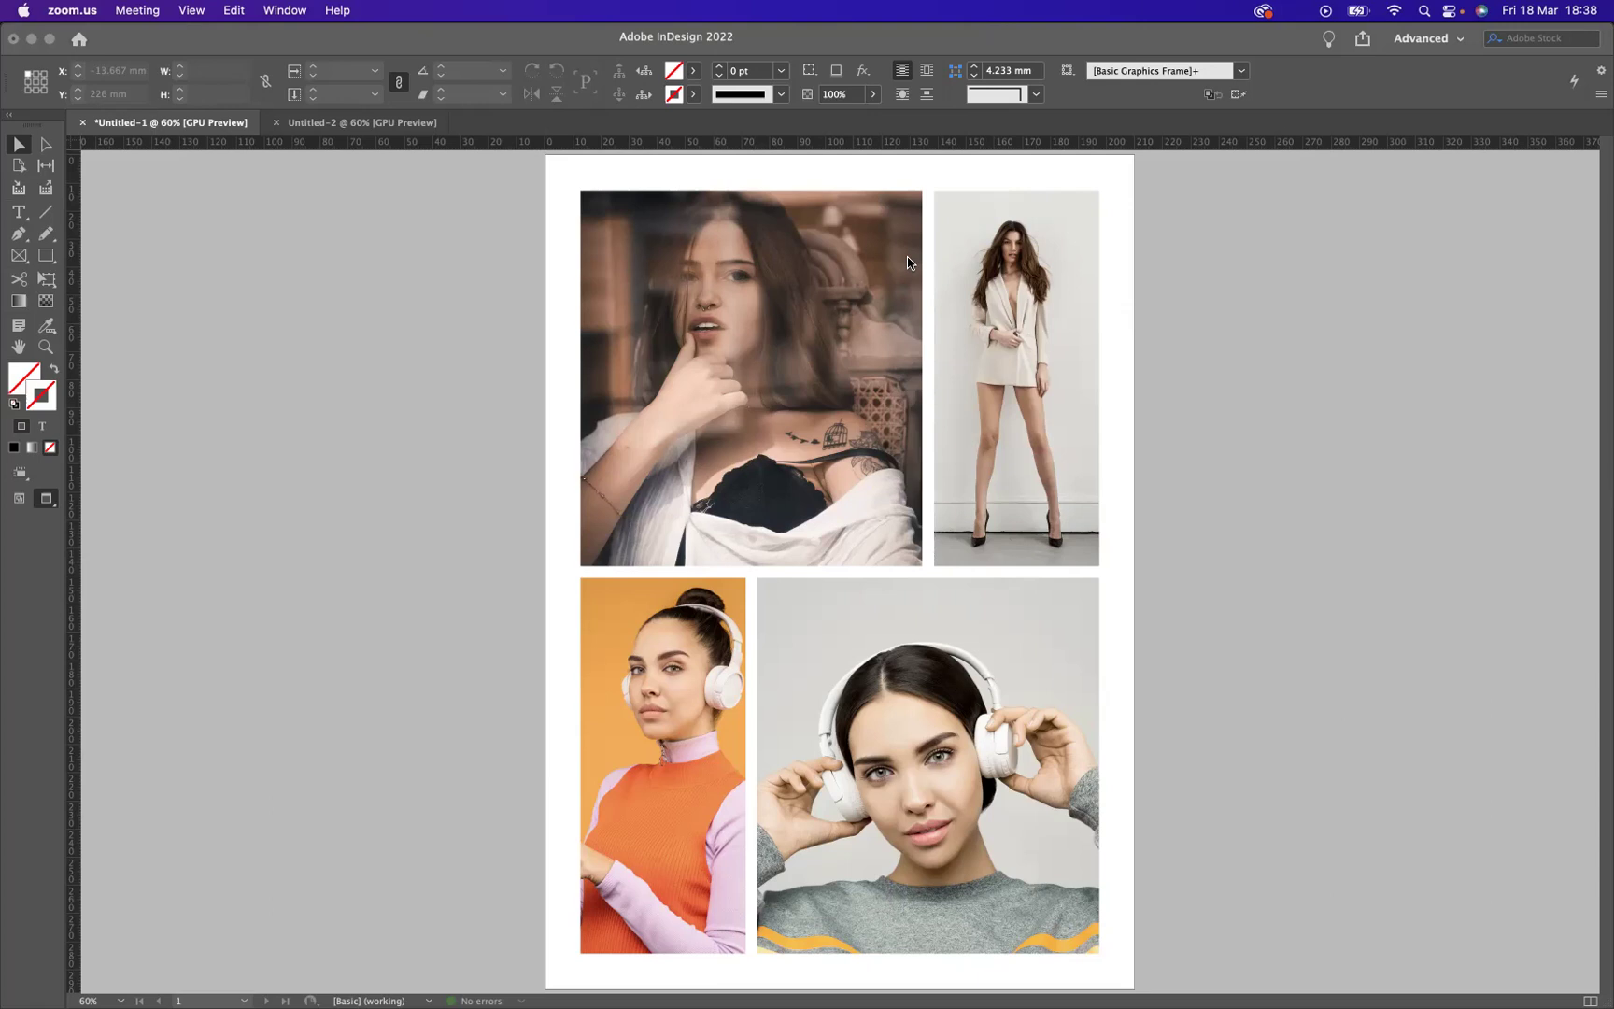
In Untitled-2, draw a 2×2 grid of rectangle image frames filling the page margins.
left_click(353, 126)
left_click(353, 126)
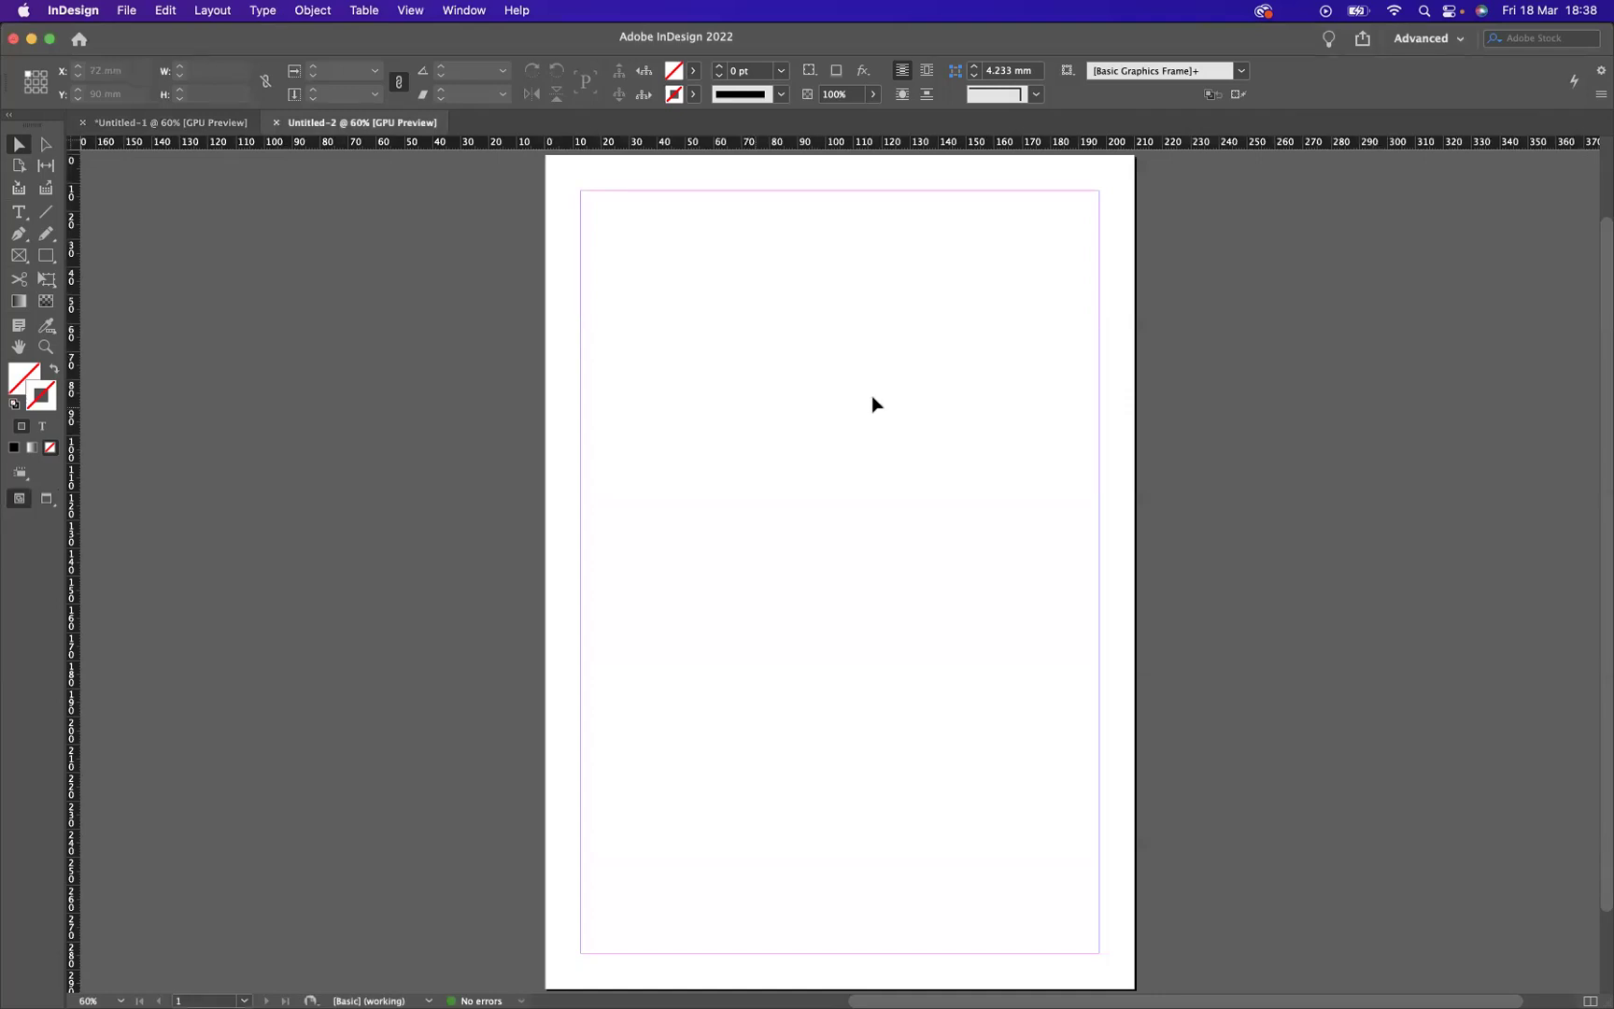
left_click(18, 258)
left_click_drag(581, 193, 743, 464)
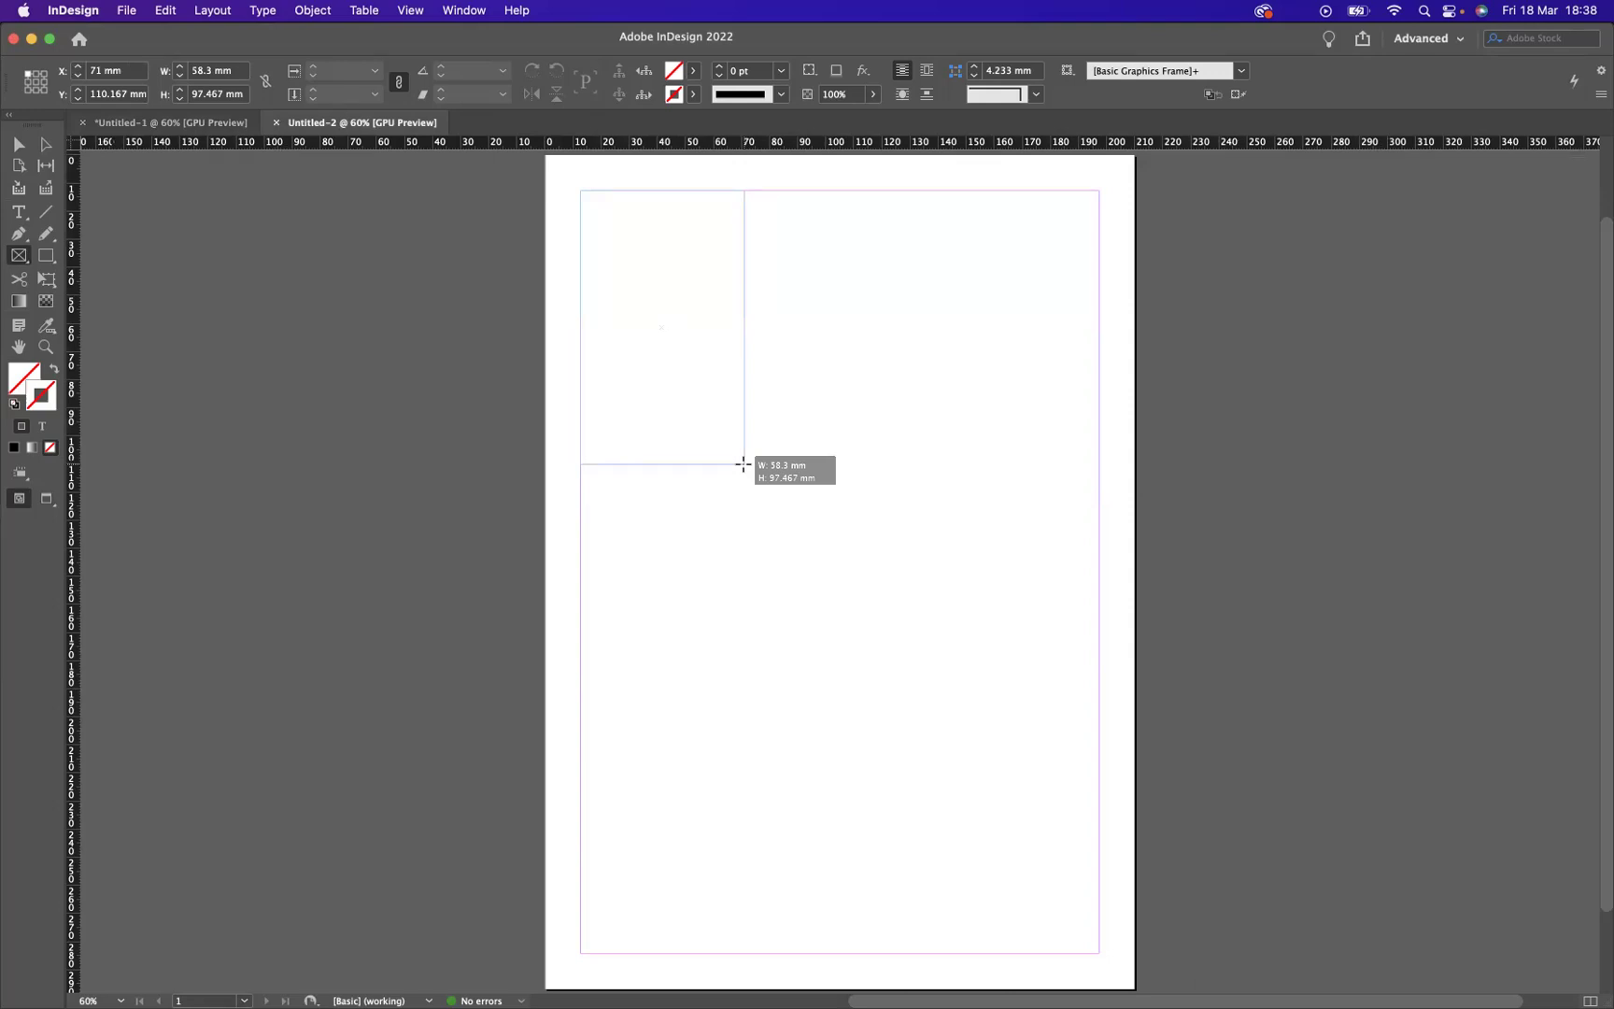
key("Up")
key("Up")
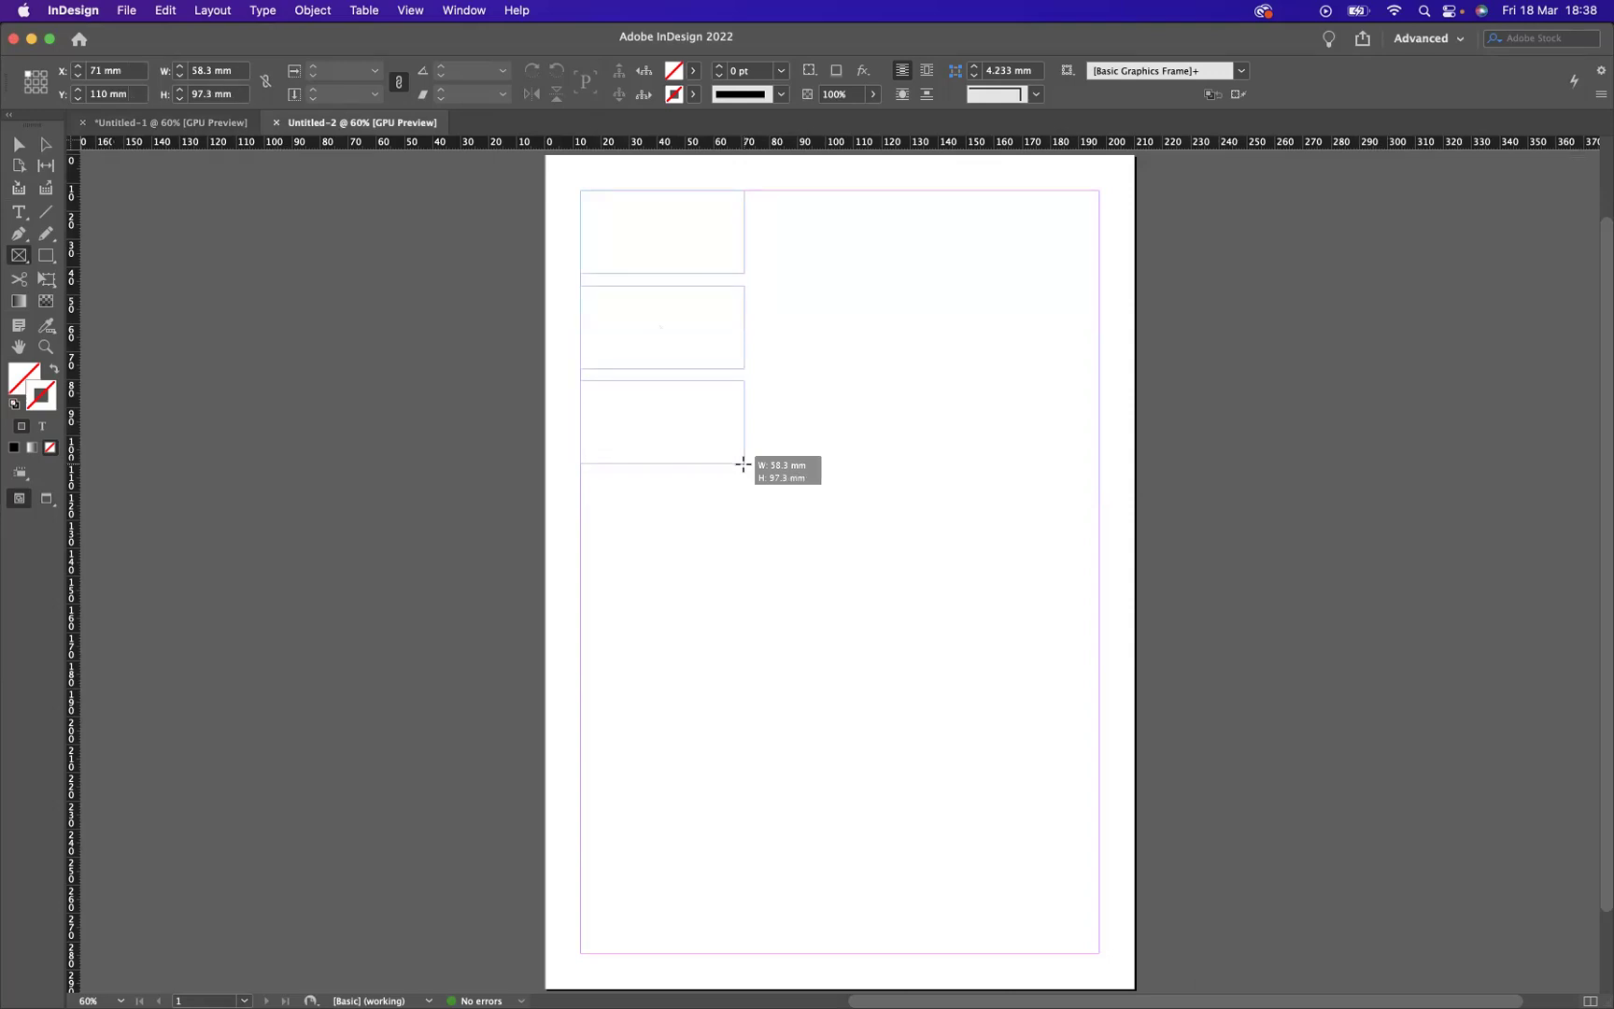
key("Down")
left_click_drag(742, 463, 1100, 951)
key("Right")
key("Right")
key("Left")
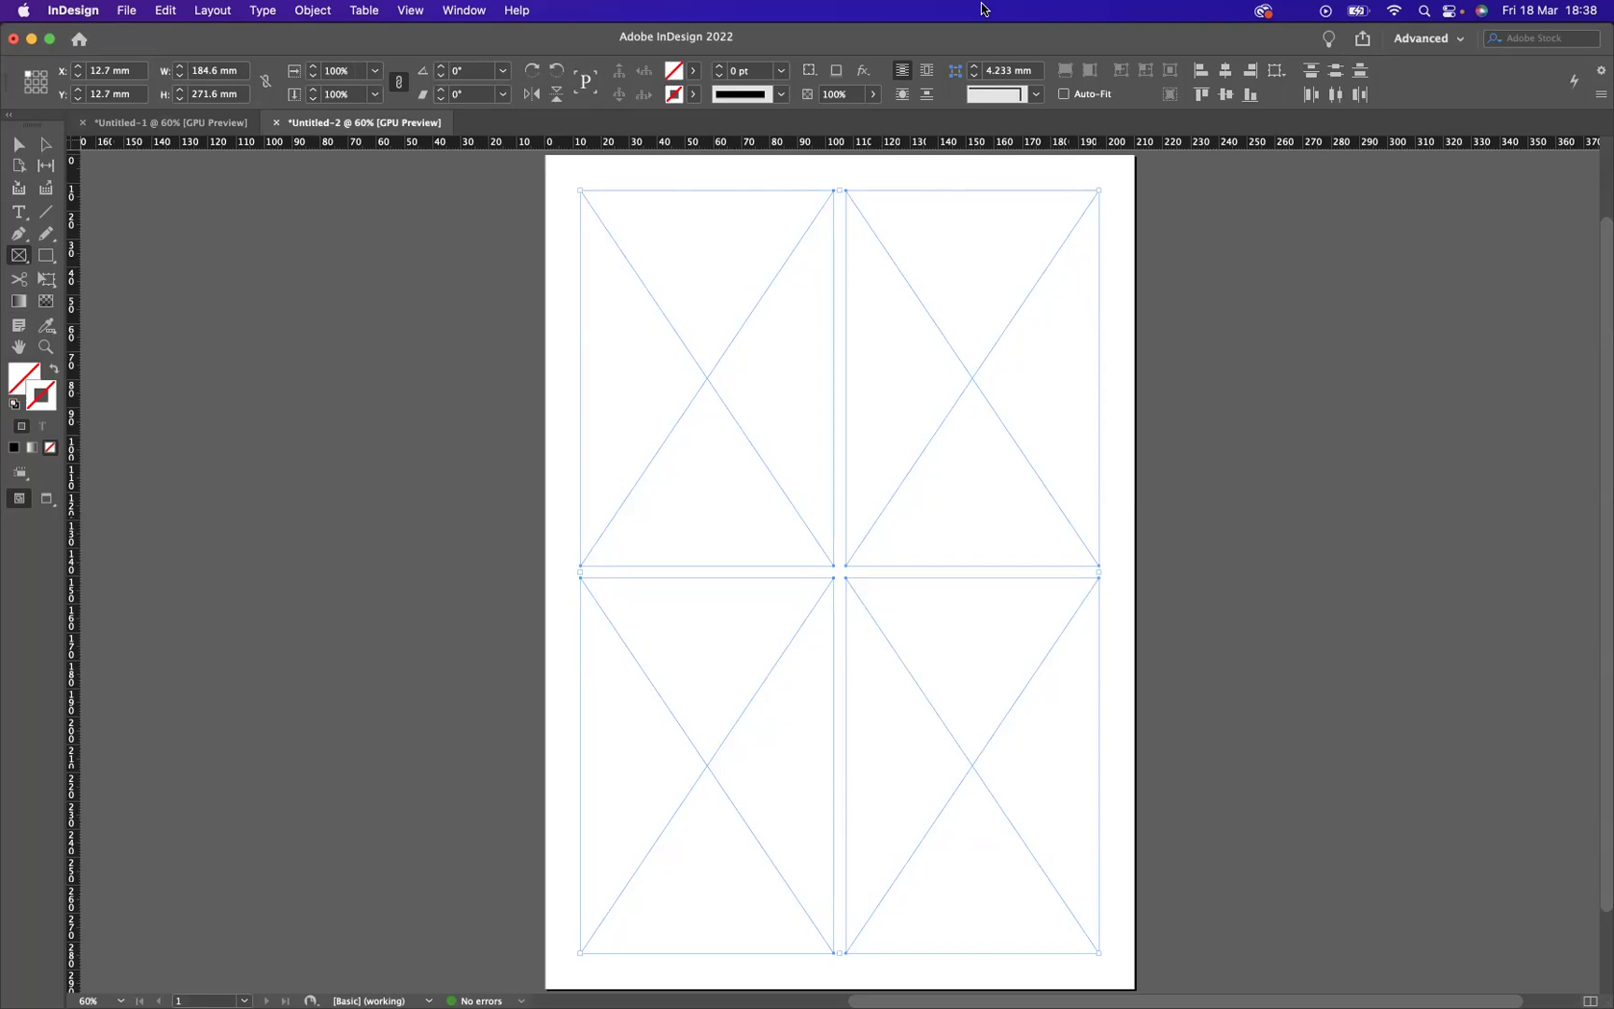
Load the first four JPG photos from the Downloads folder for placing.
key("super+d")
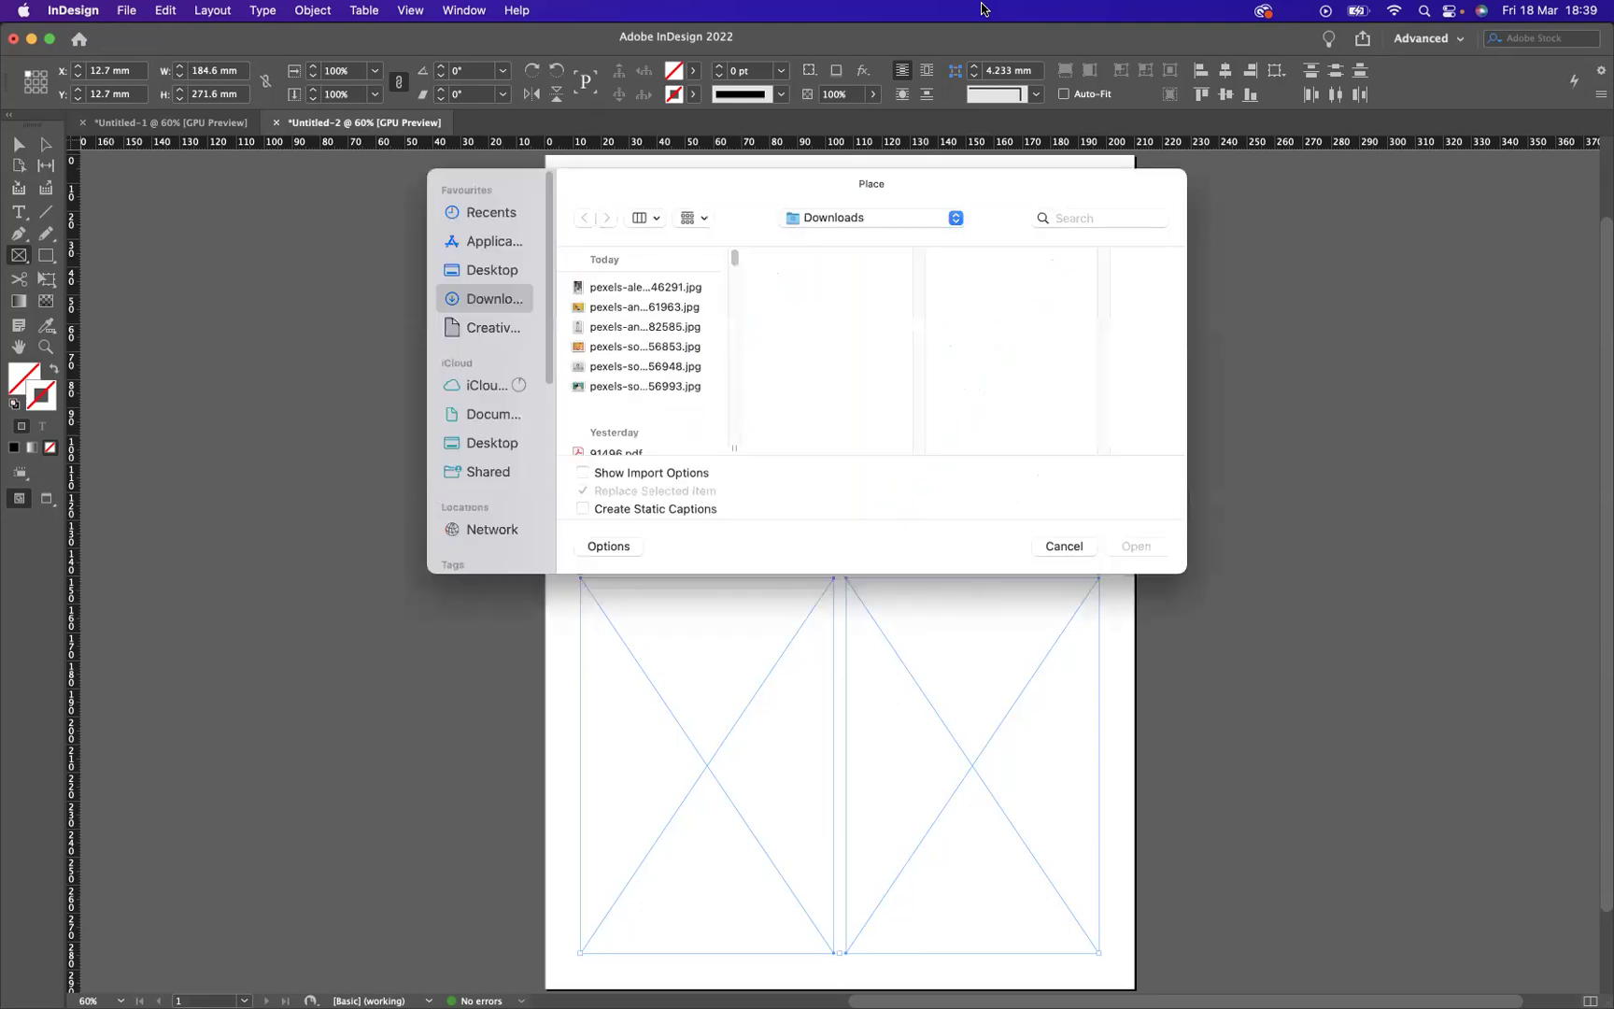
left_click(614, 288)
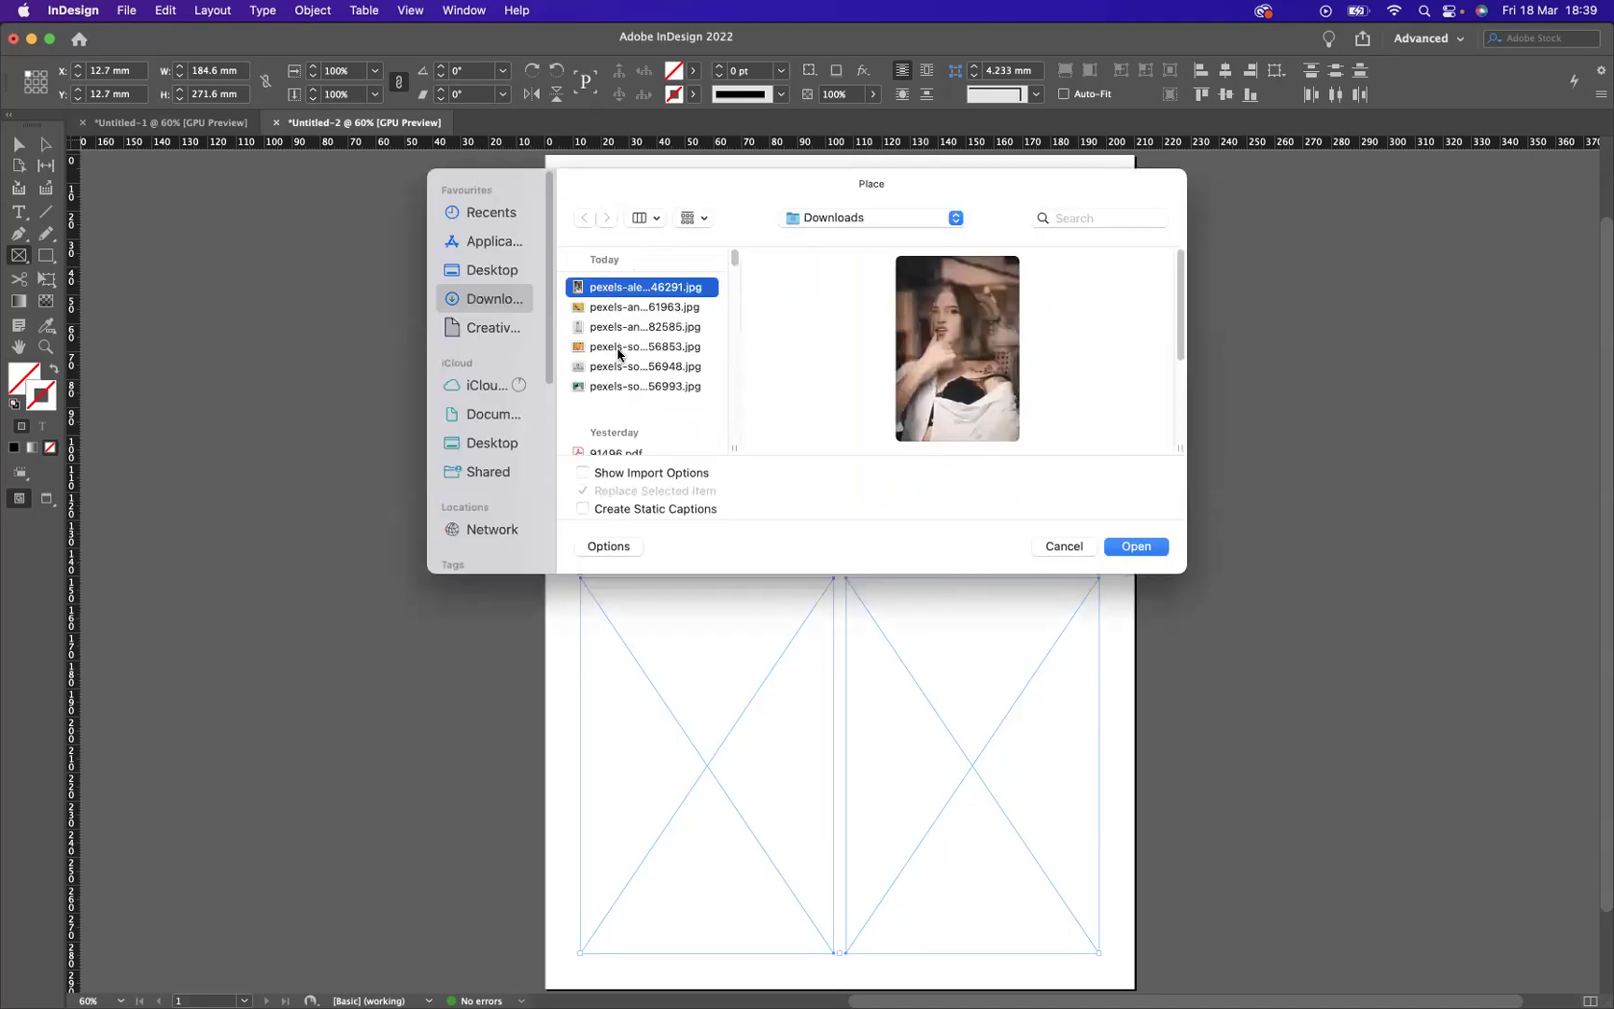
left_click(618, 346, "shift")
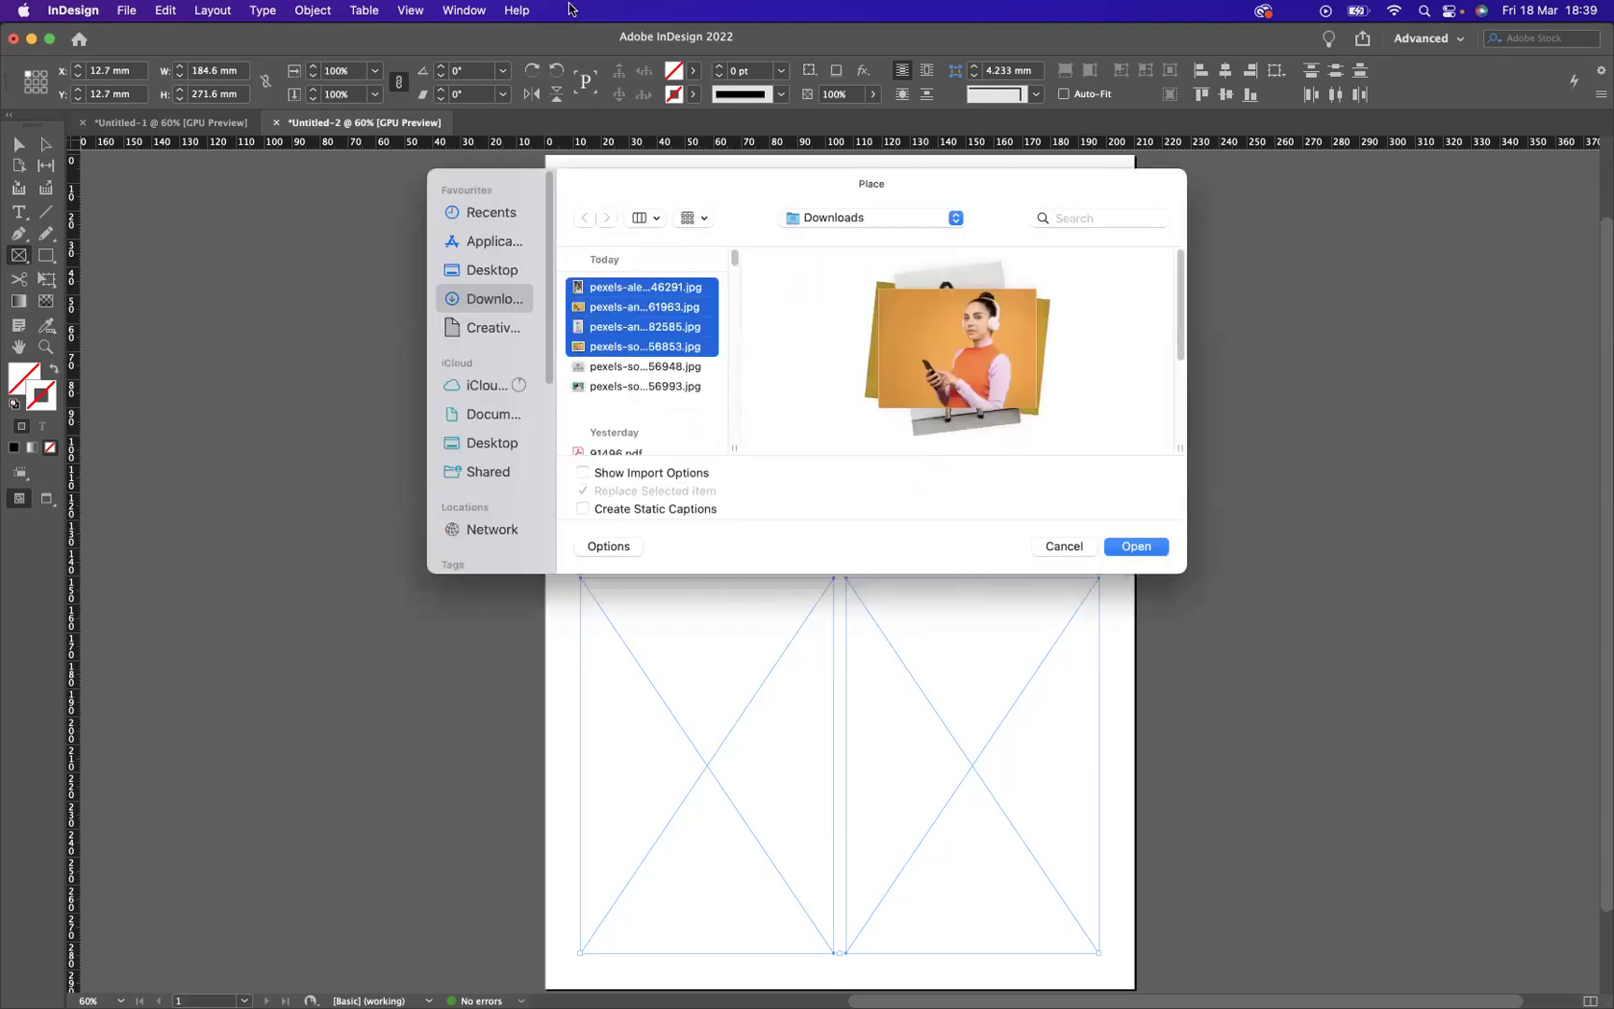
left_click(1142, 547)
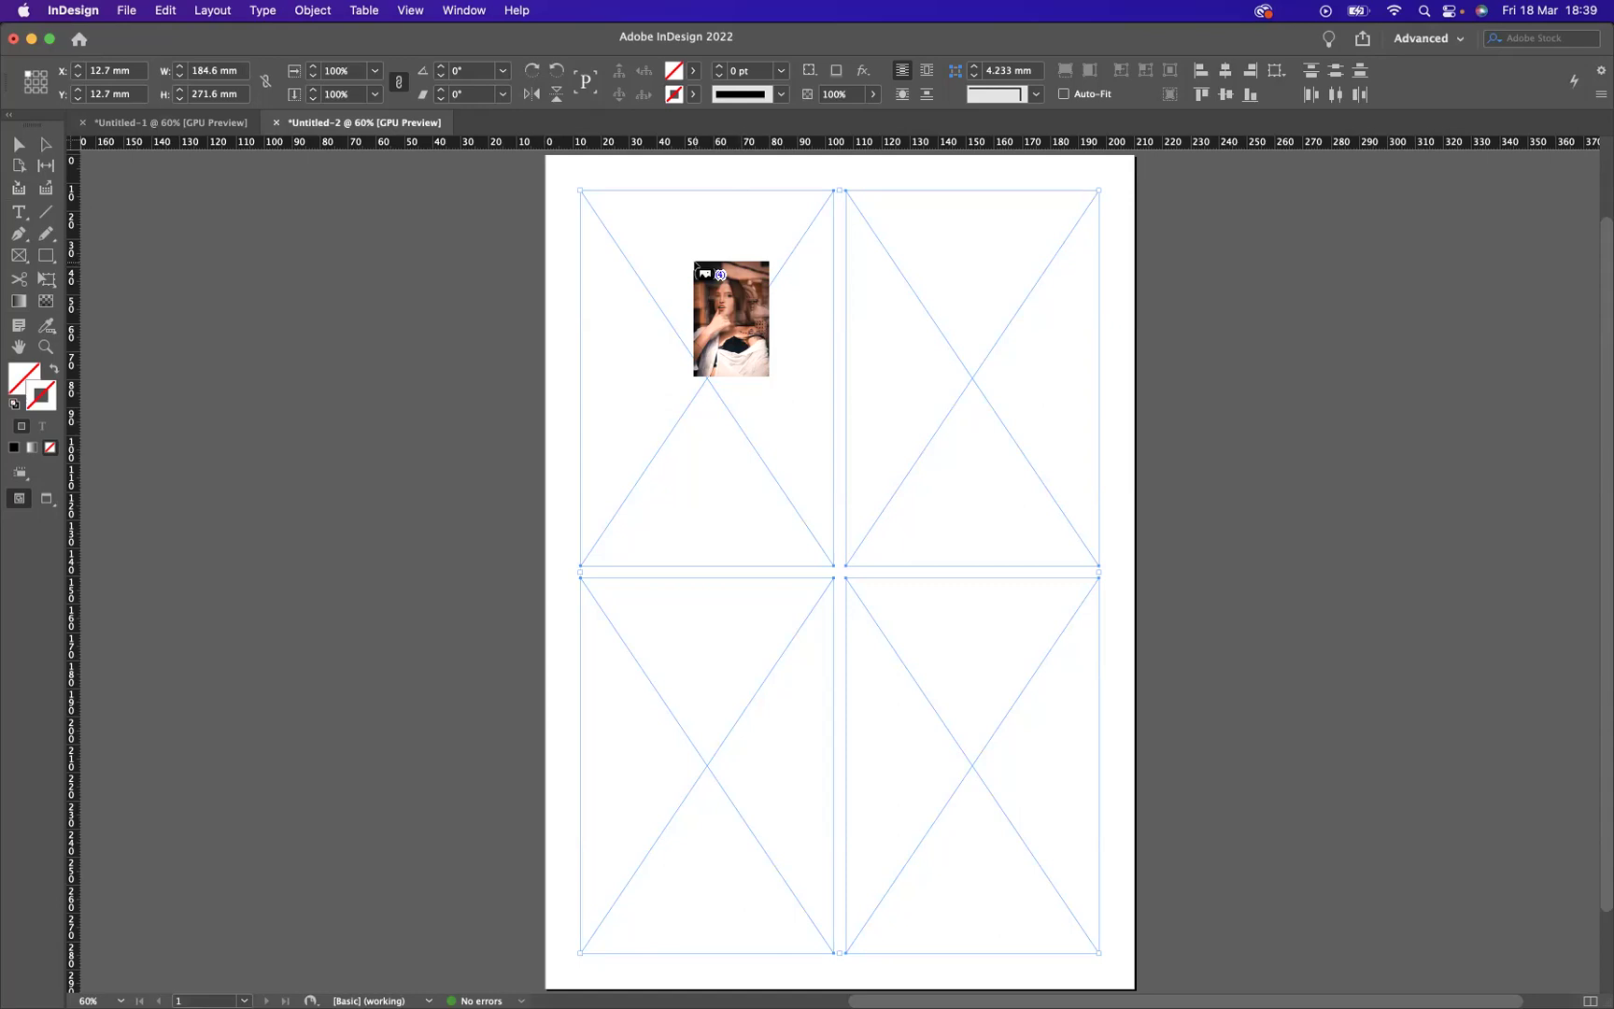
Drop one loaded photo into each frame: top-left, top-right, bottom-right, then bottom-left.
left_click(695, 266)
left_click(974, 293)
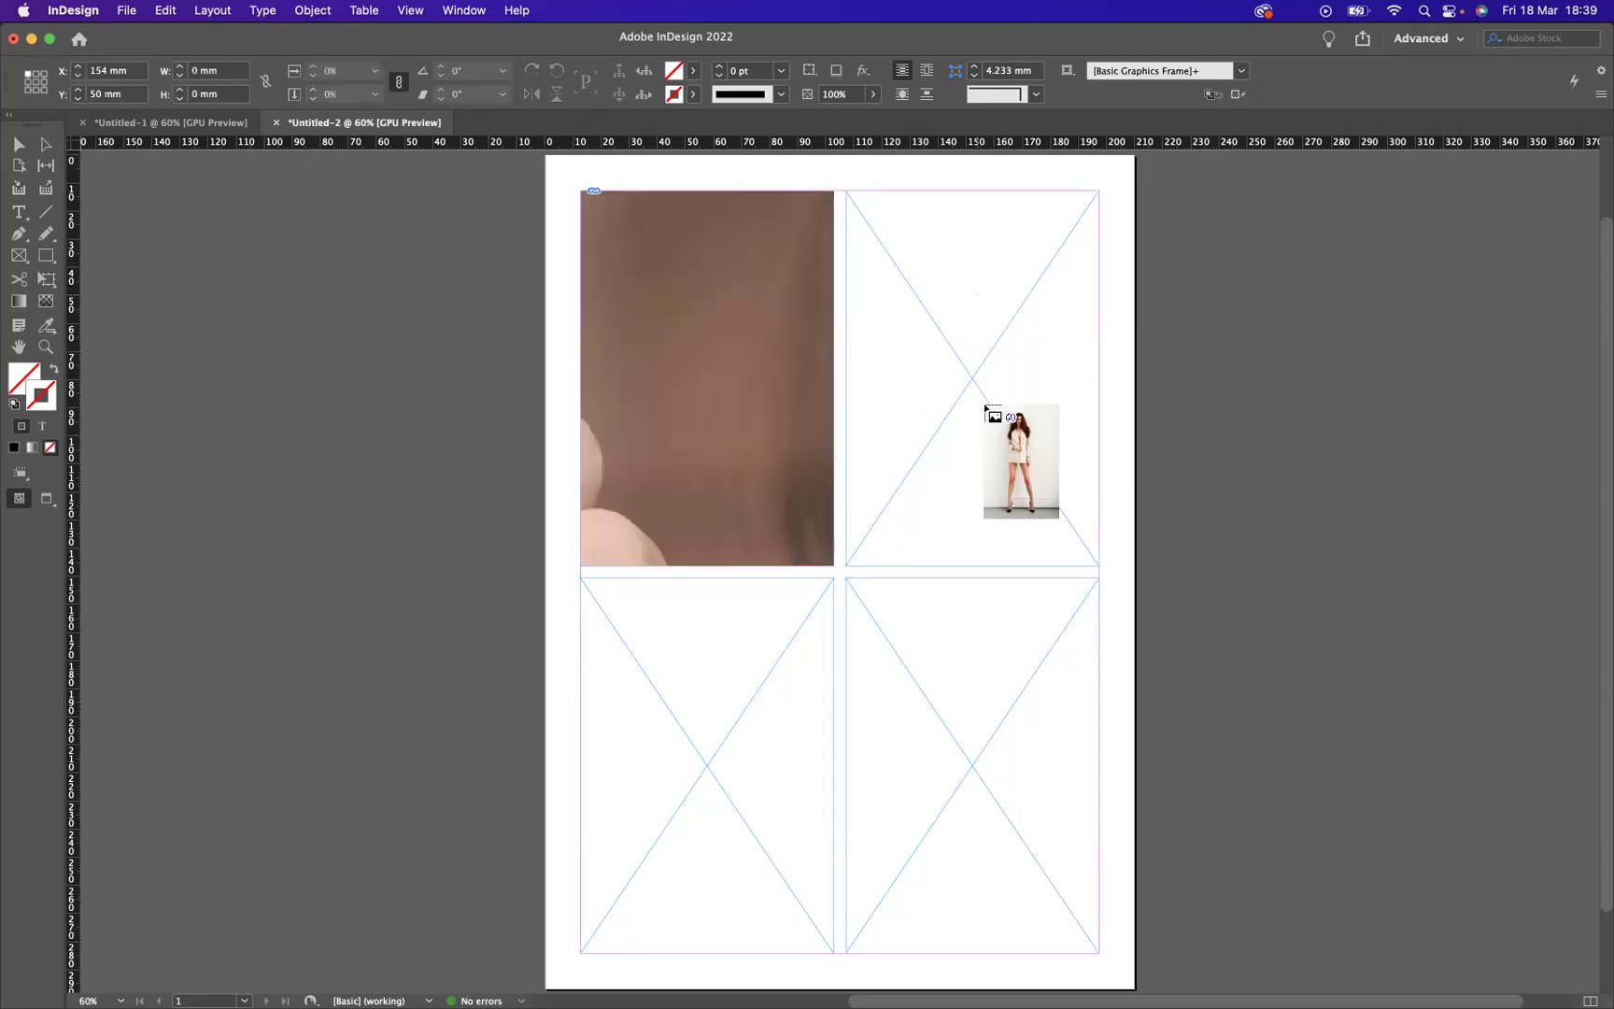
left_click(977, 679)
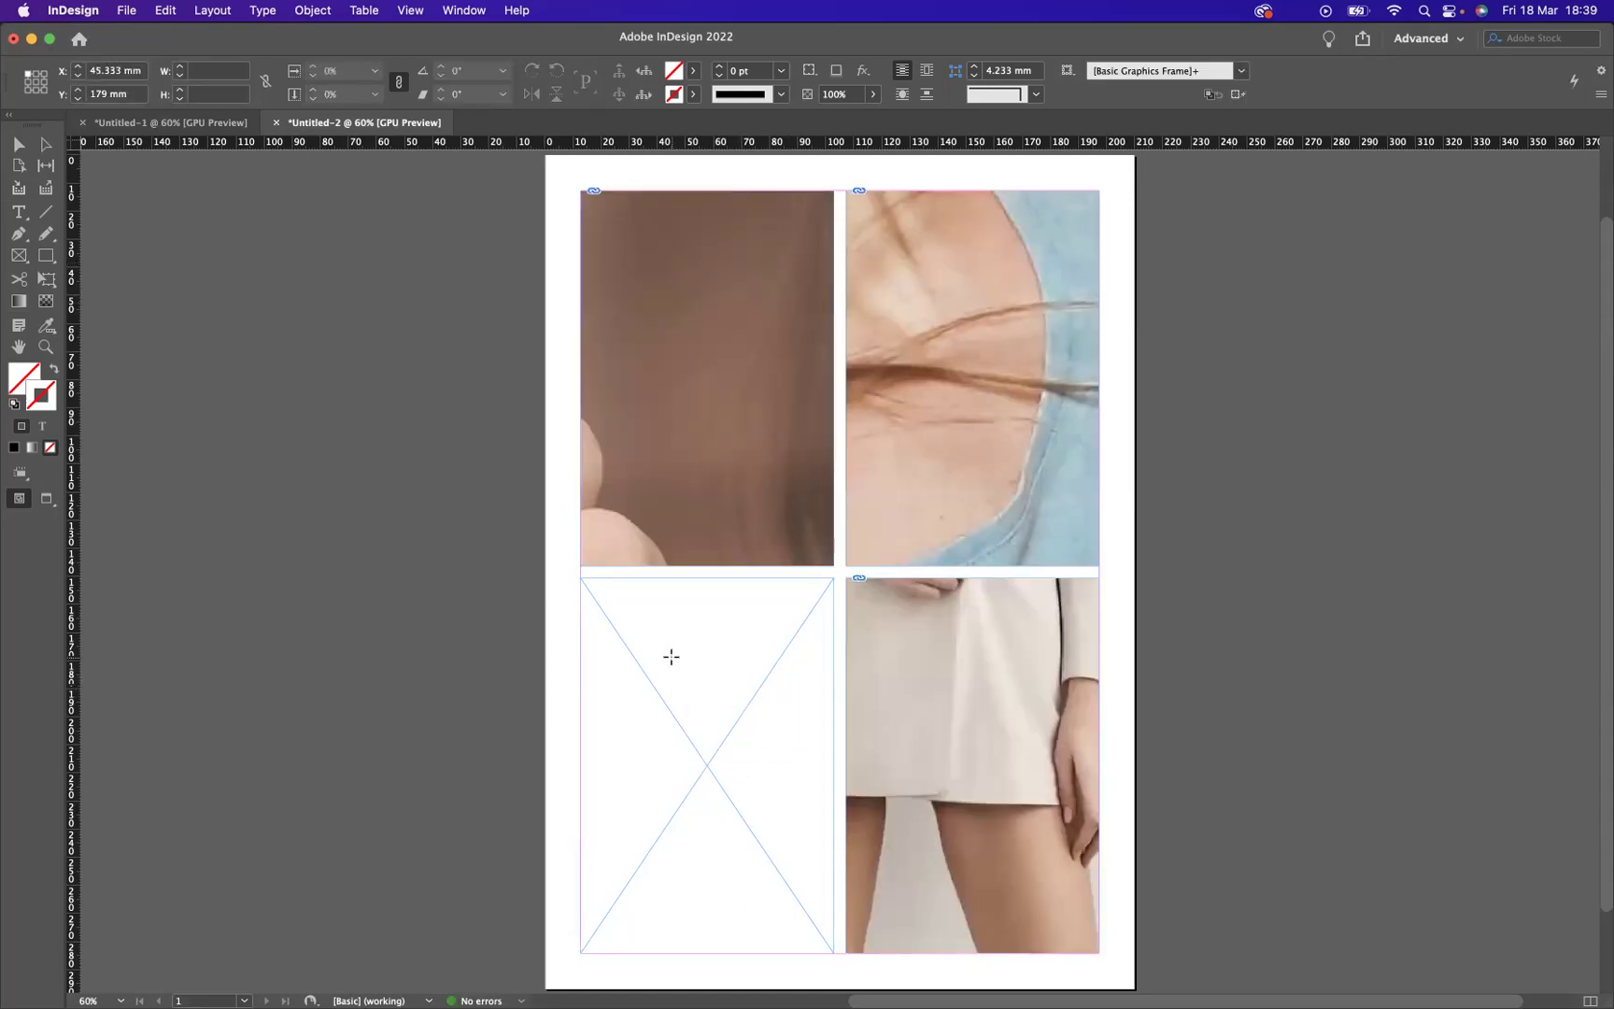
left_click(671, 657)
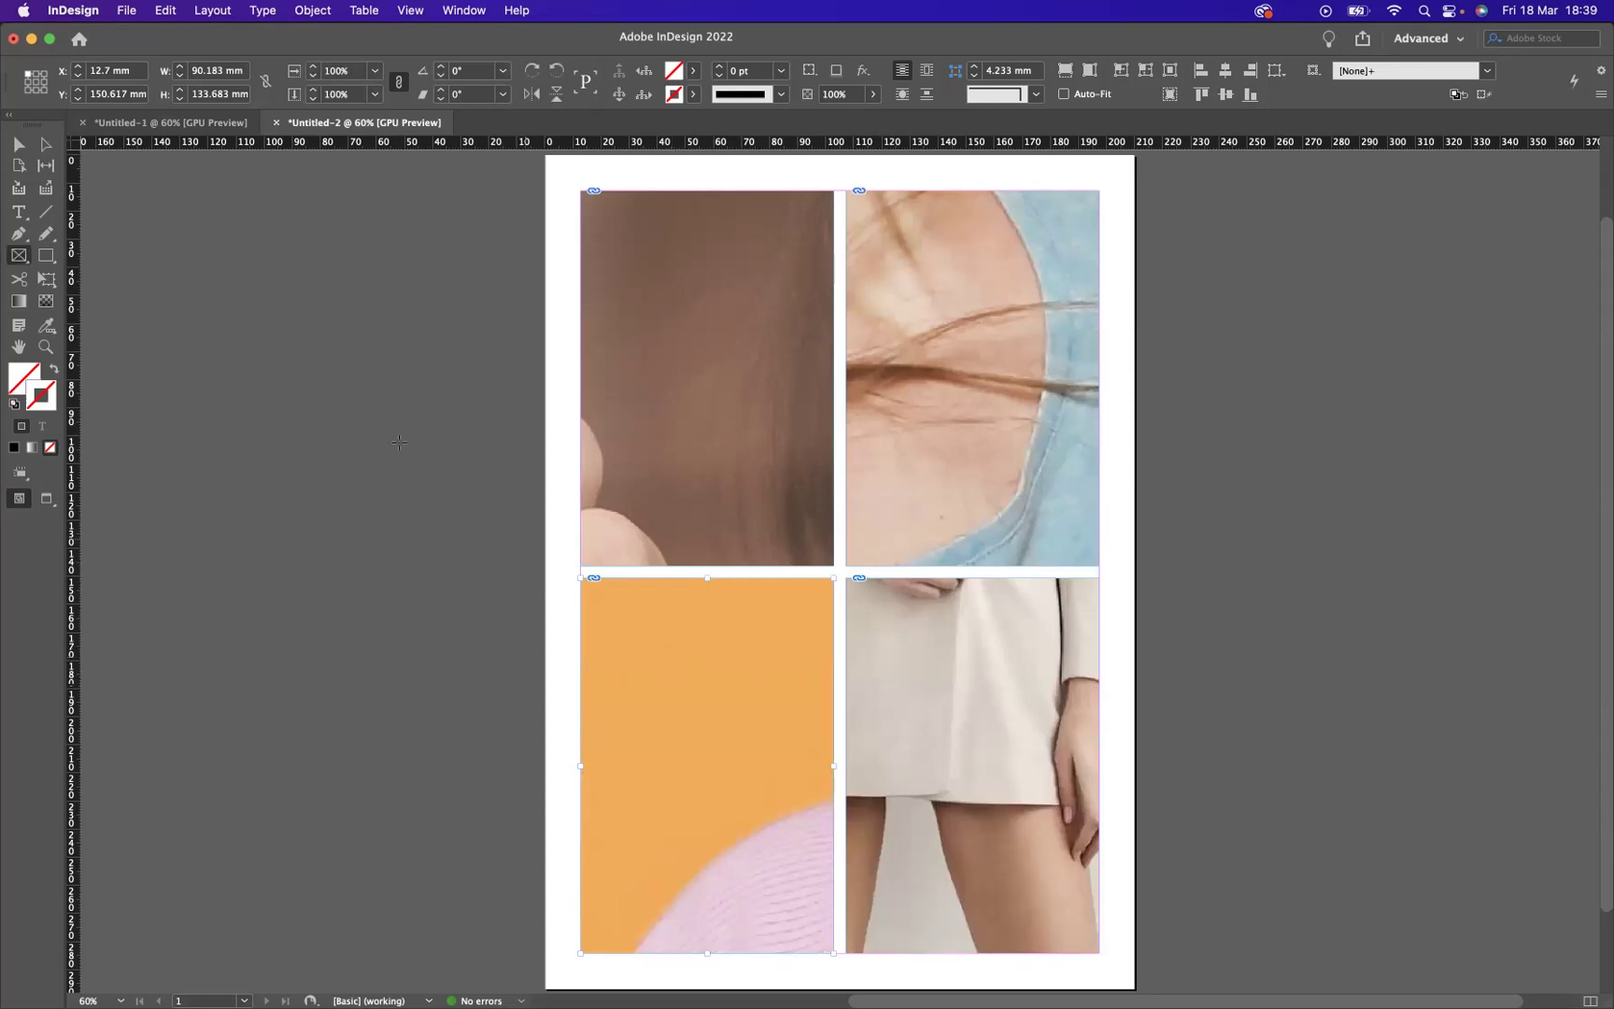
left_click(18, 145)
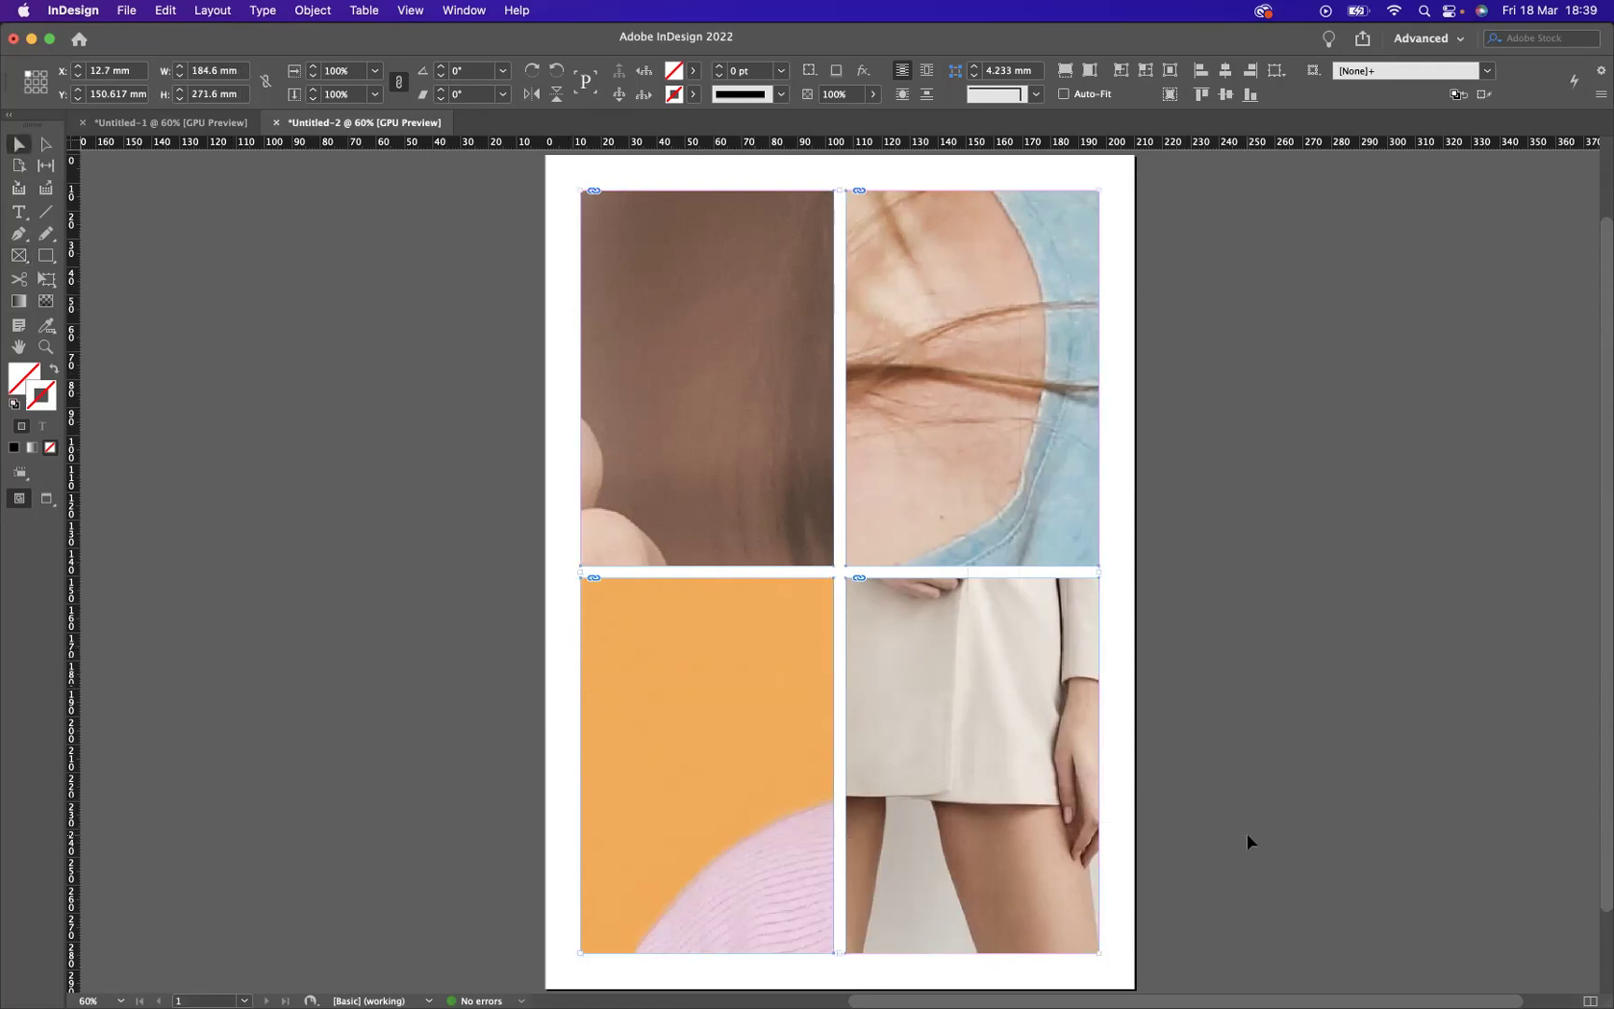
Apply Fitting > Fill Frame Proportionally to all four selected image frames, then deselect.
key("super+a")
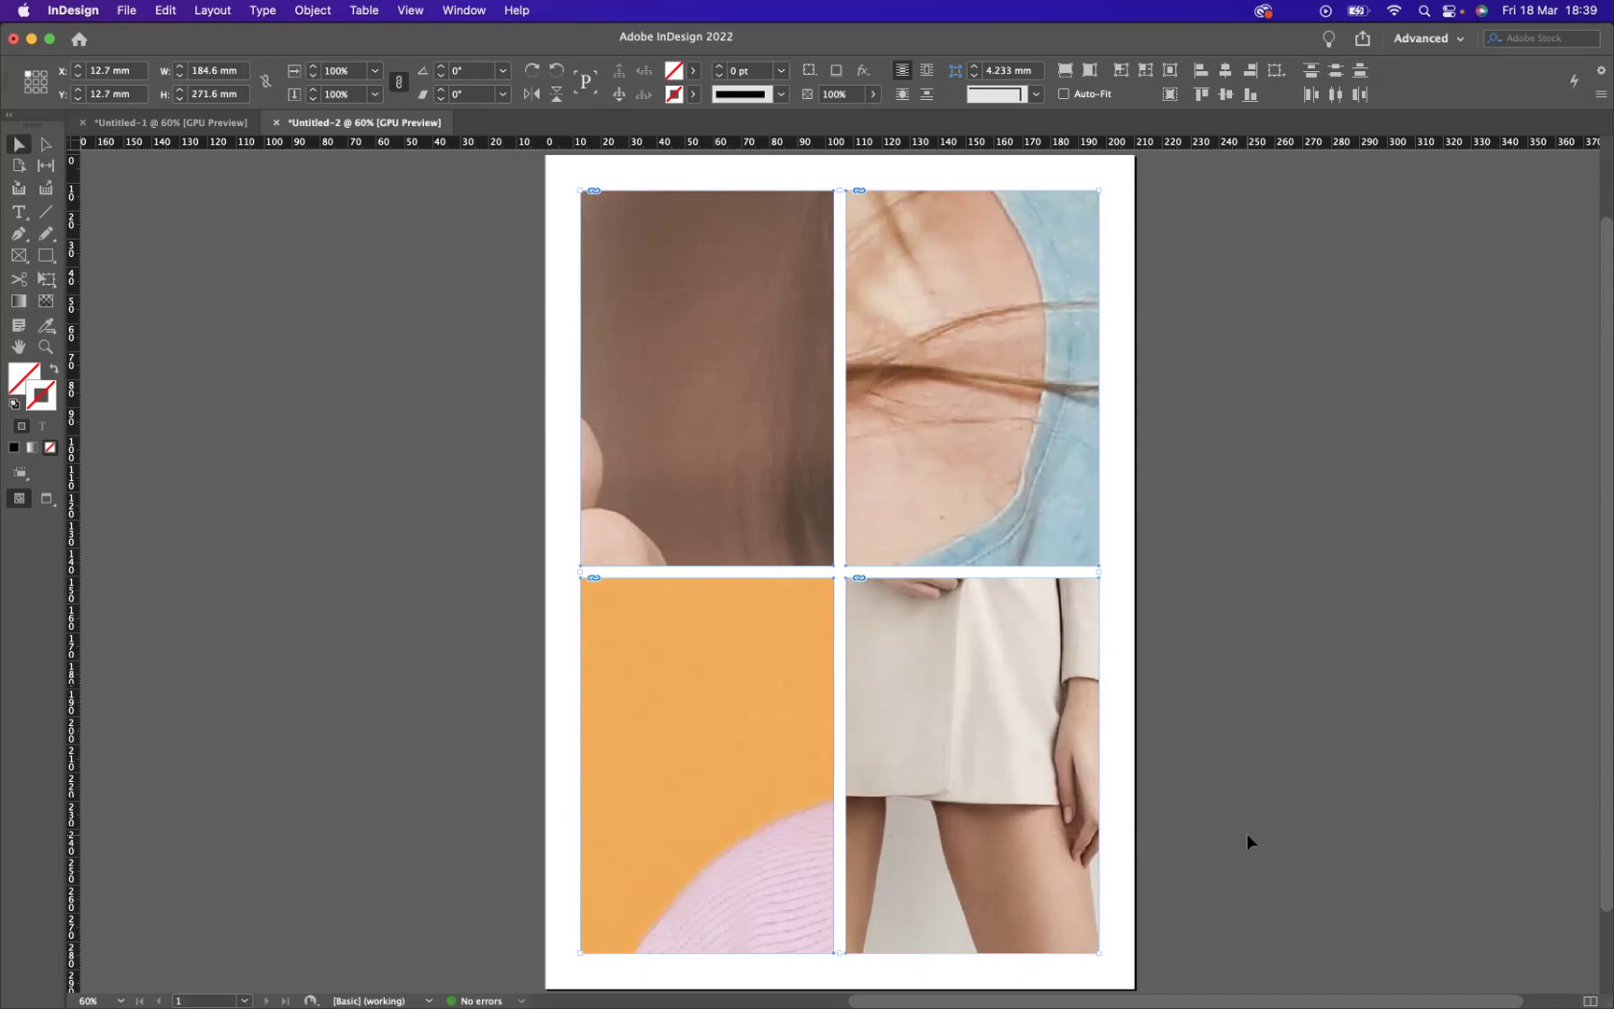
right_click(879, 429)
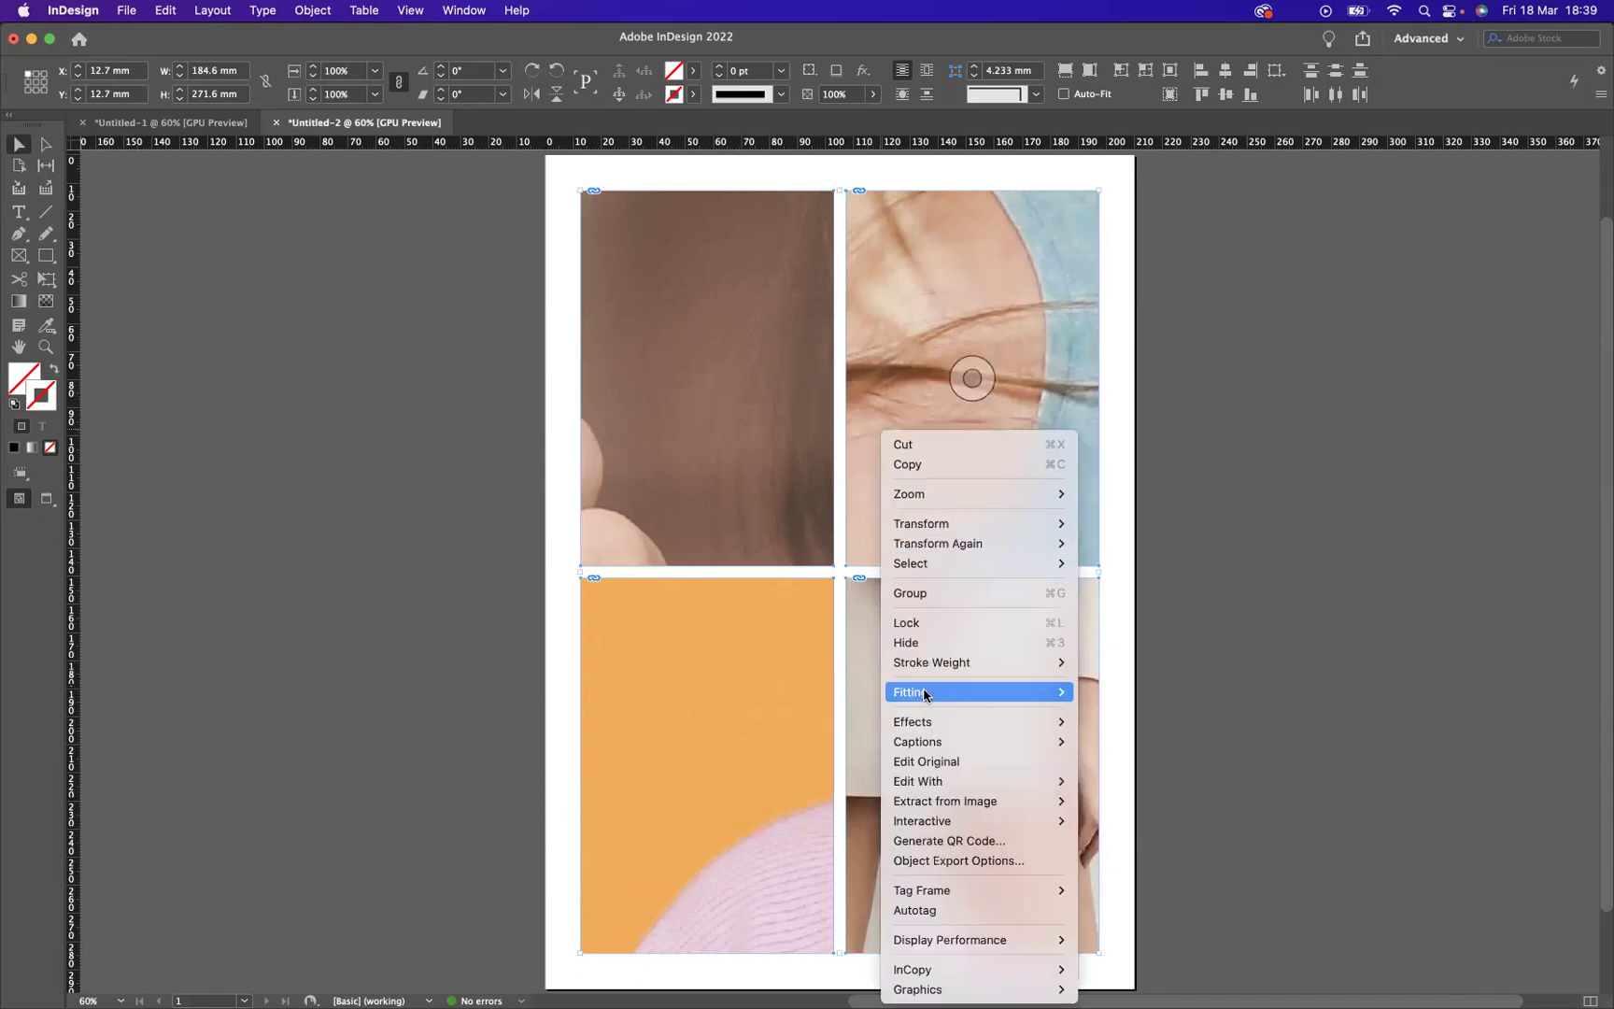
mouse_move(928, 691)
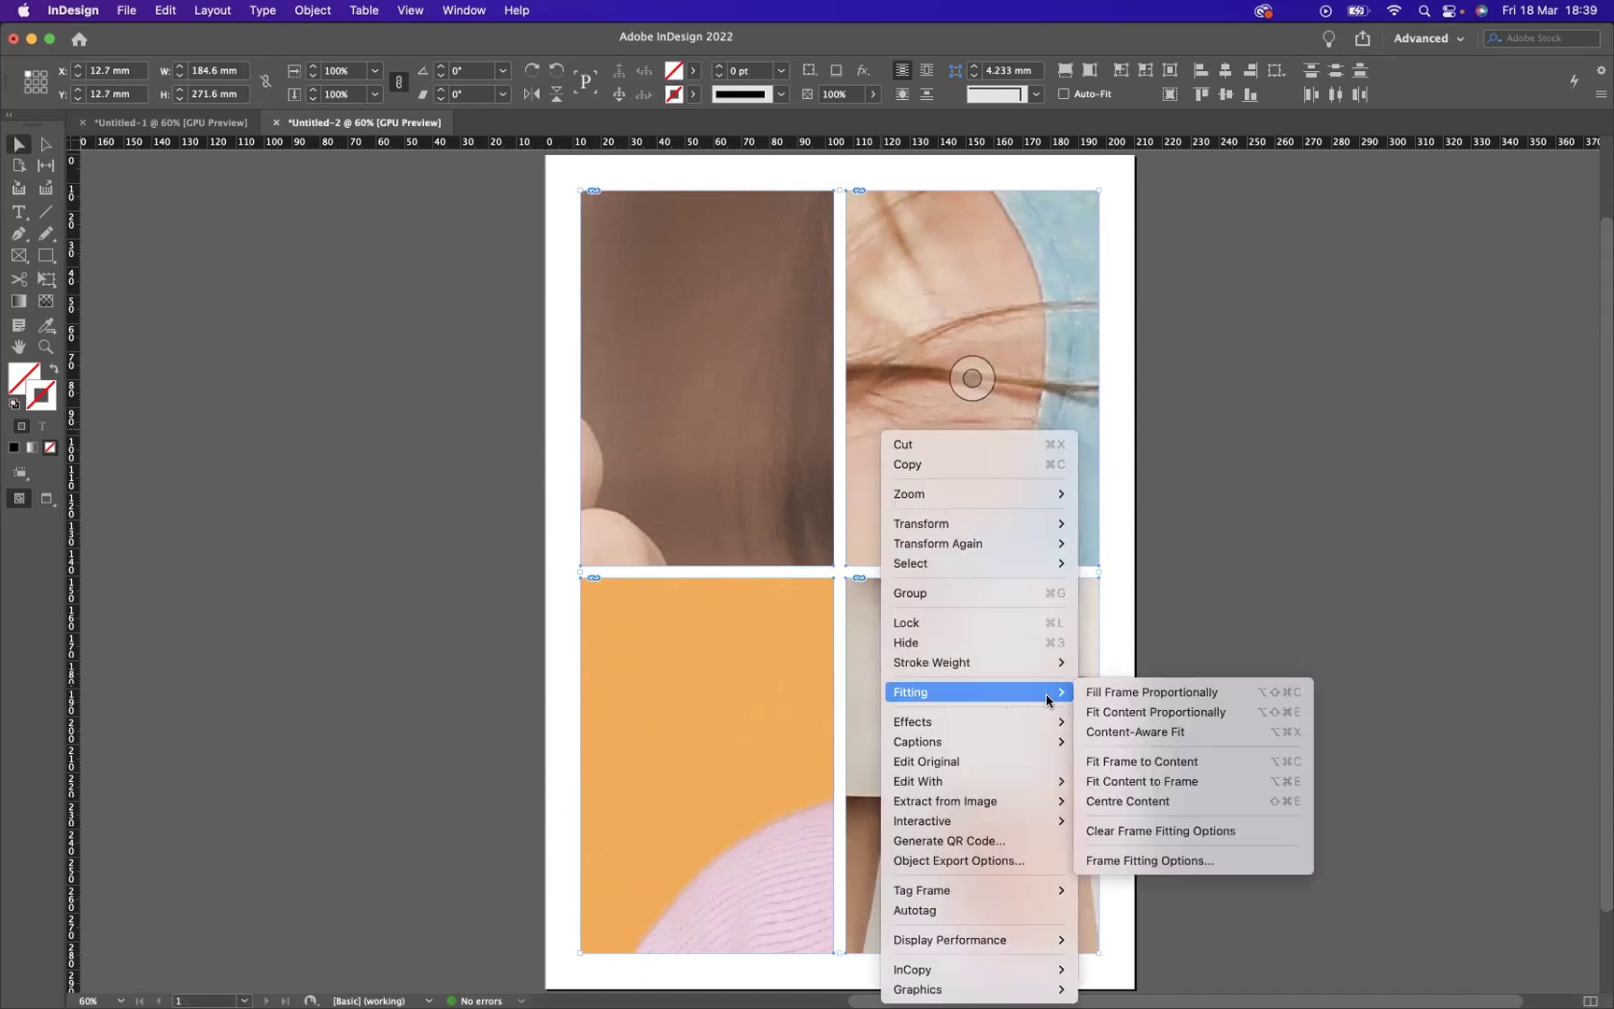
left_click(1180, 697)
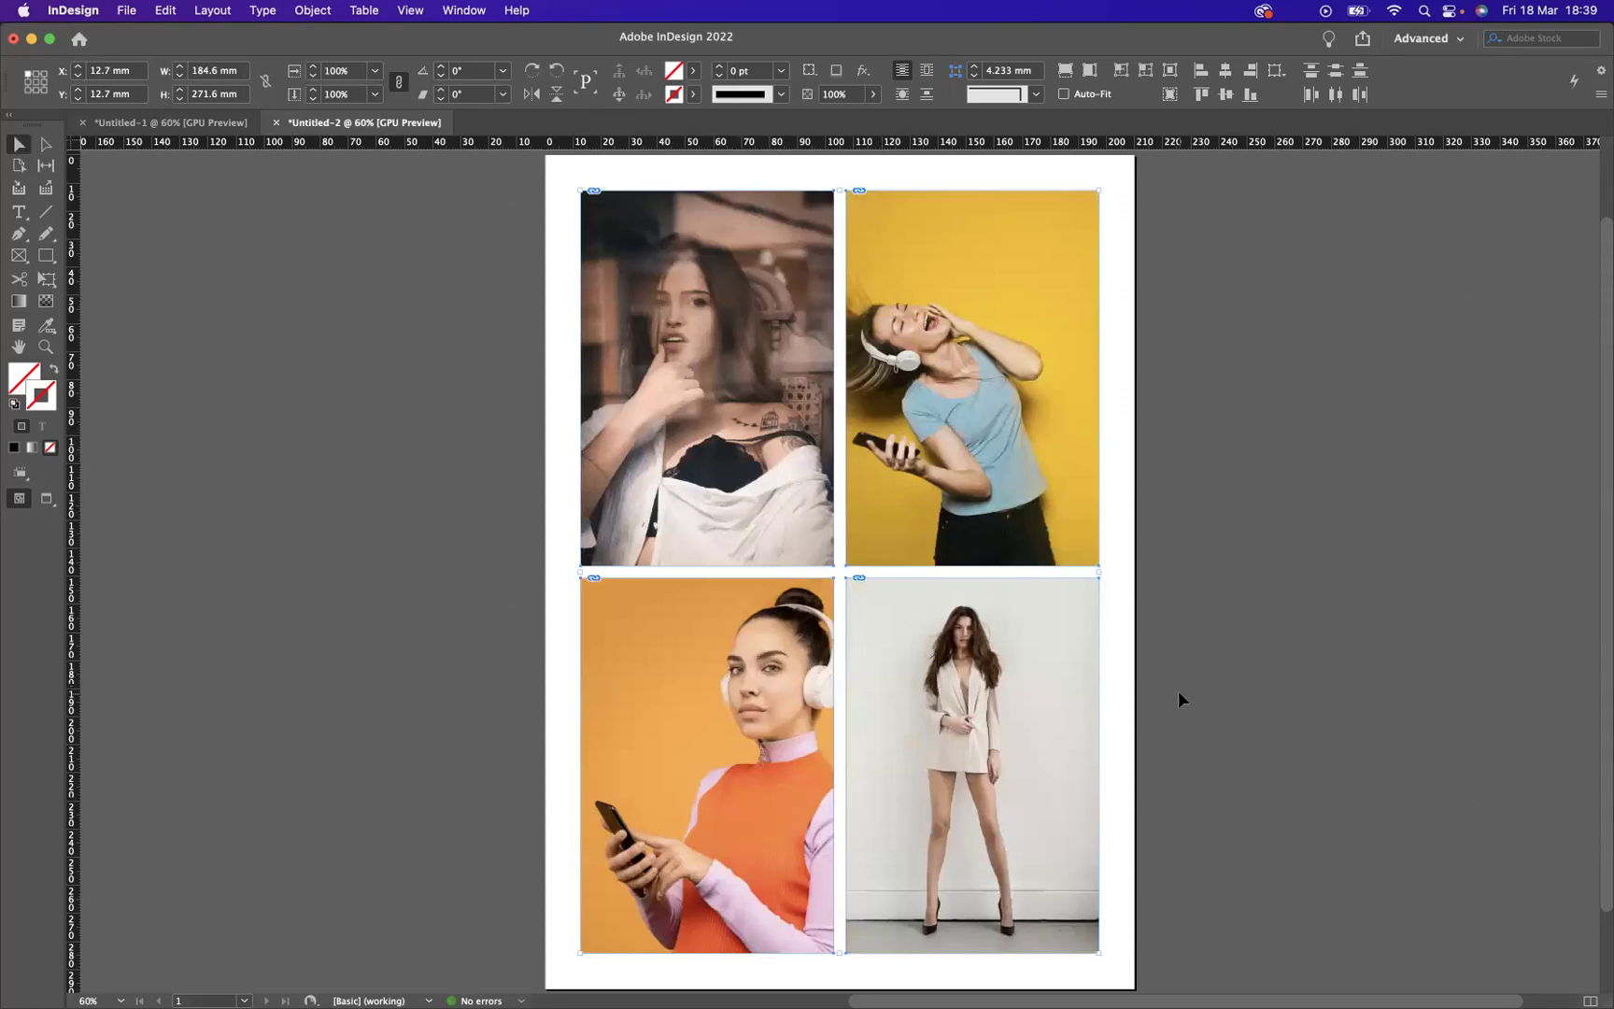
left_click(1200, 579)
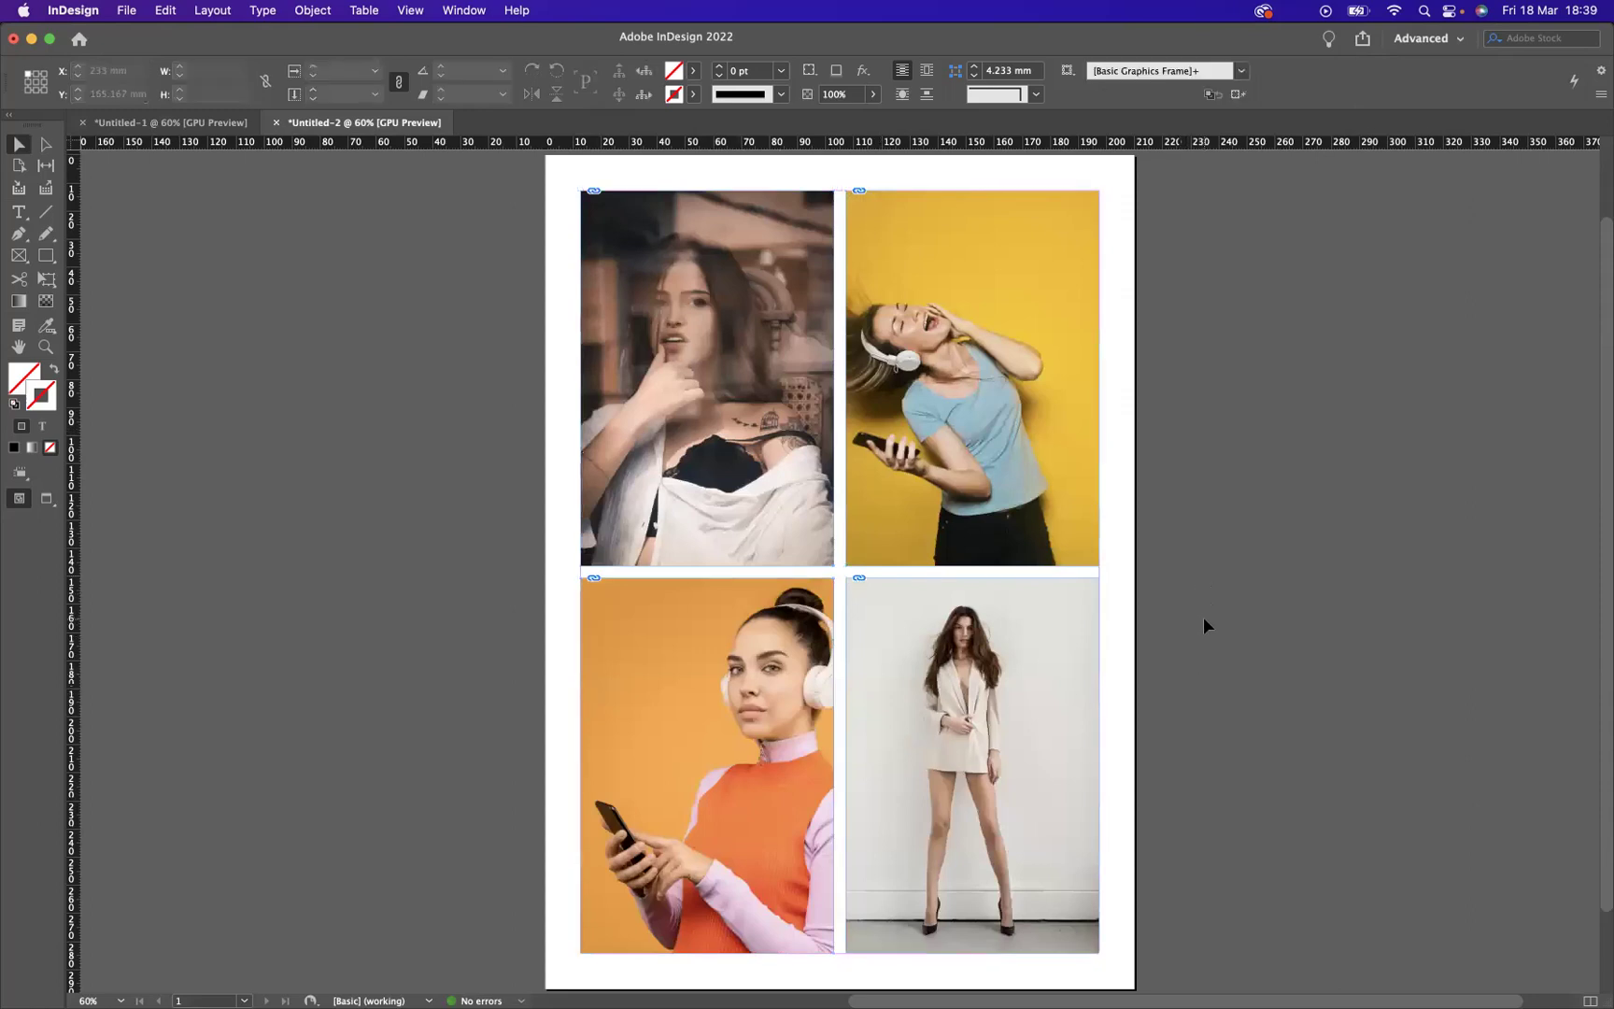
Undo the proportional fill and apply Content-Aware Fit to the photos instead.
key("super+z")
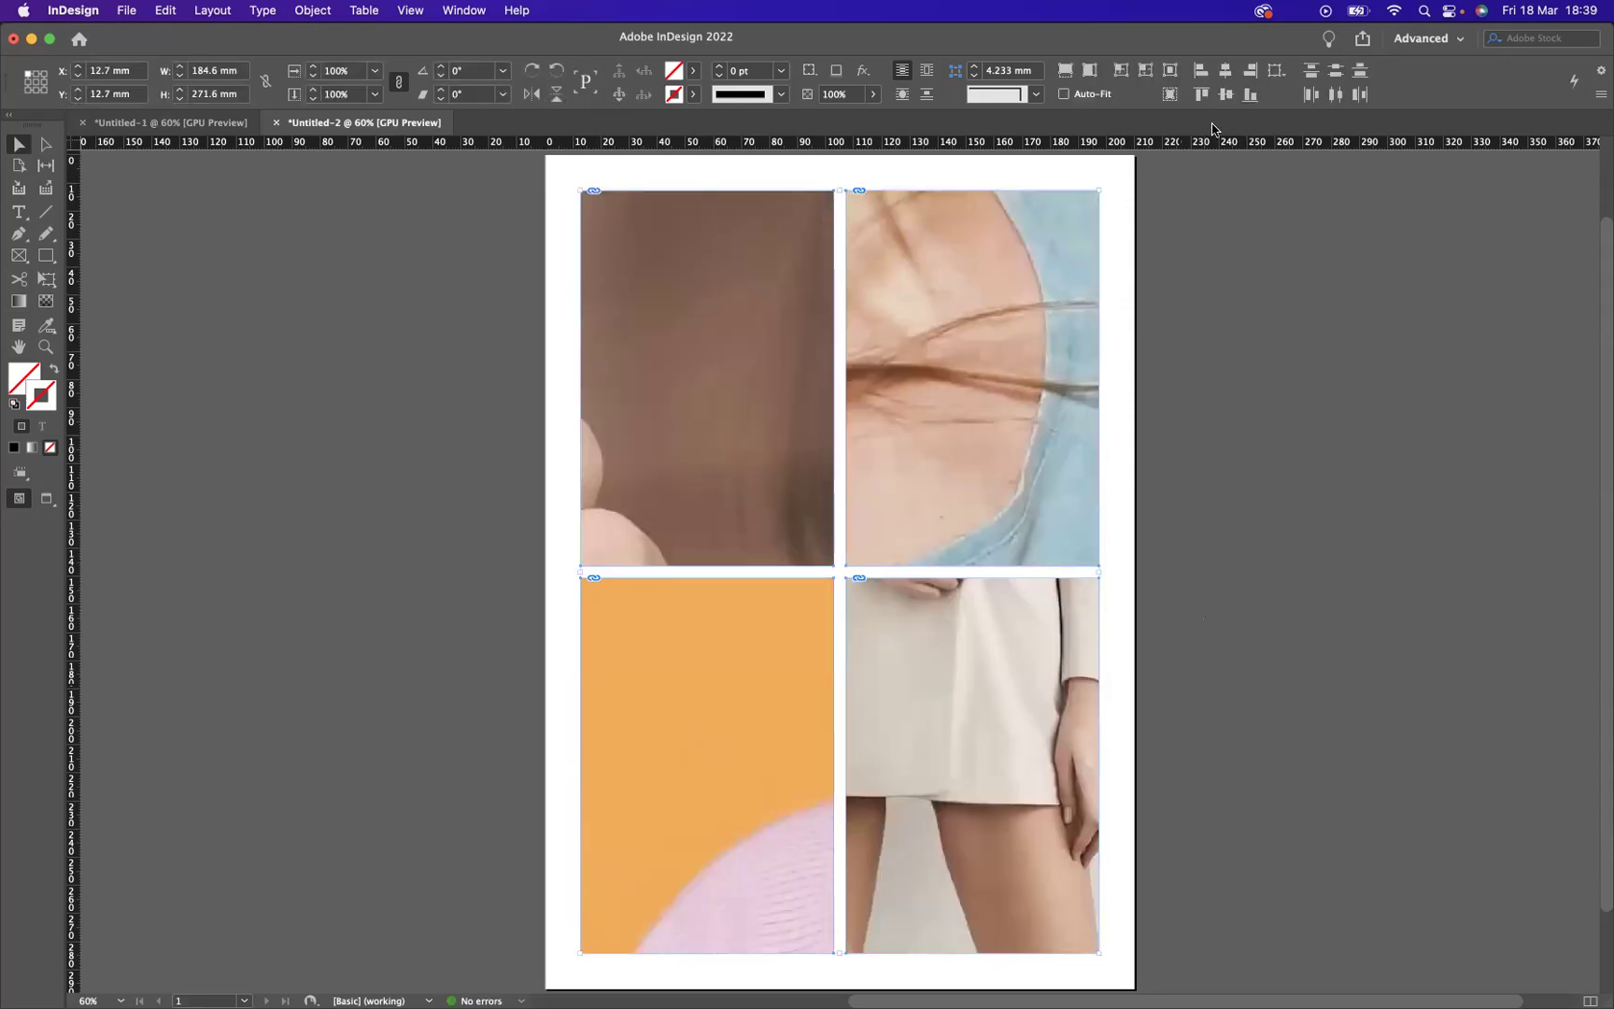
left_click(1172, 96)
left_click(1170, 95)
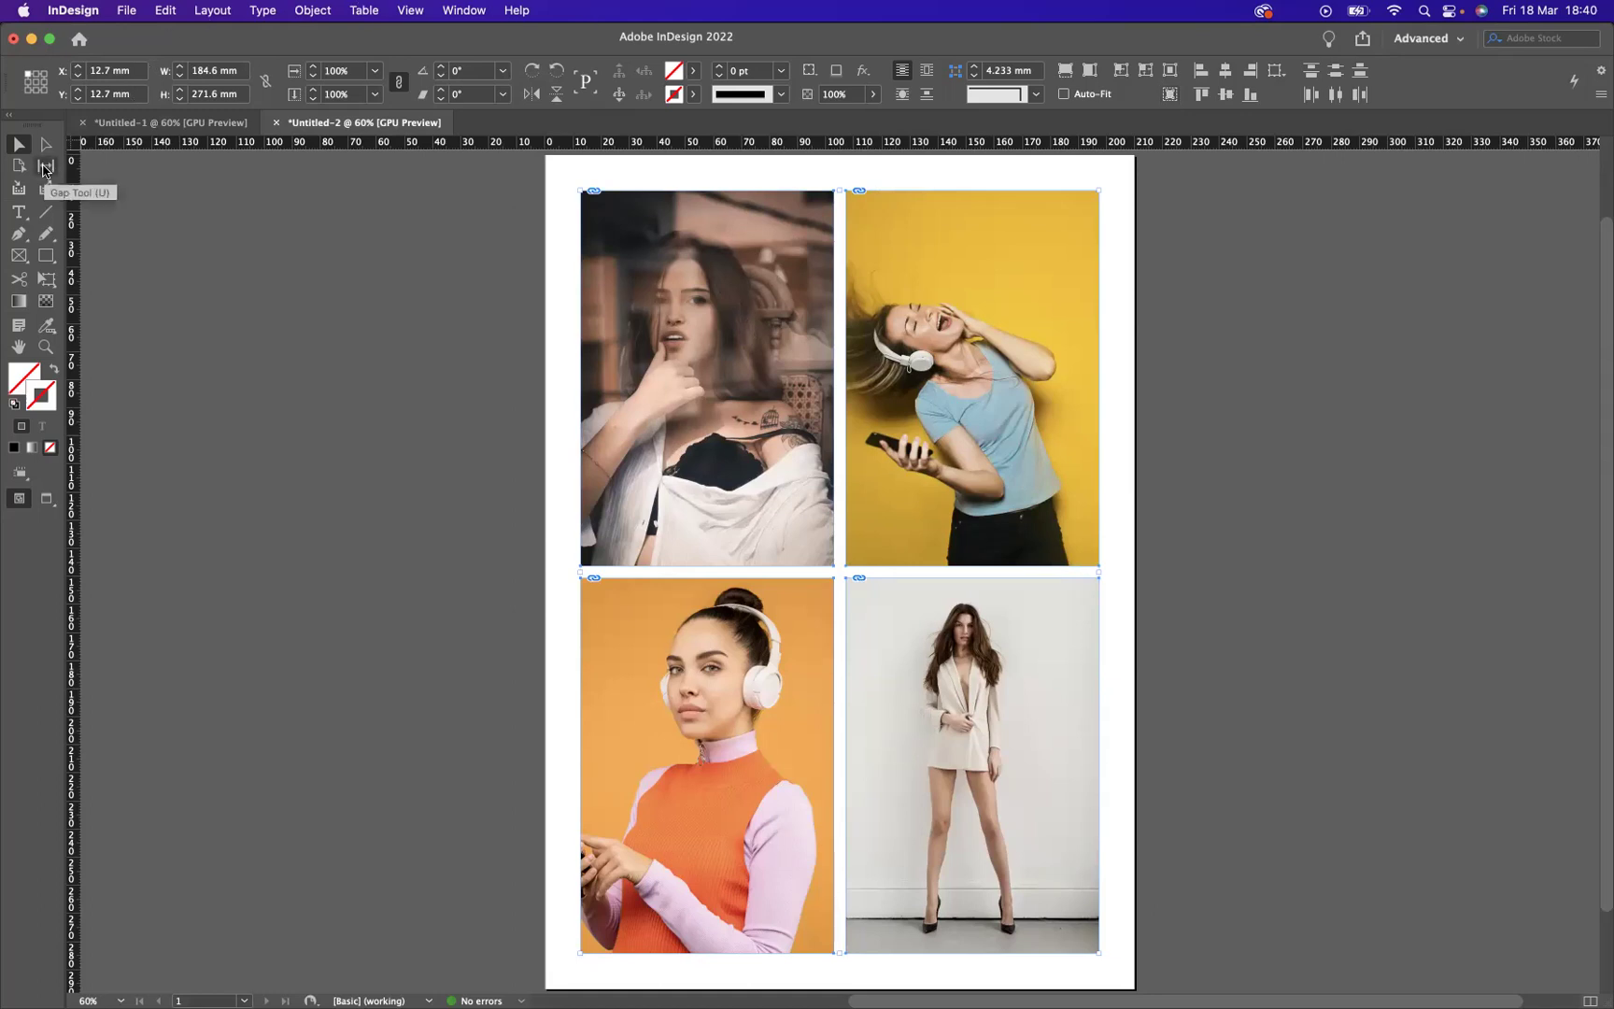
With the Gap Tool, shift the vertical gap between the photo columns slightly right.
left_click(44, 168)
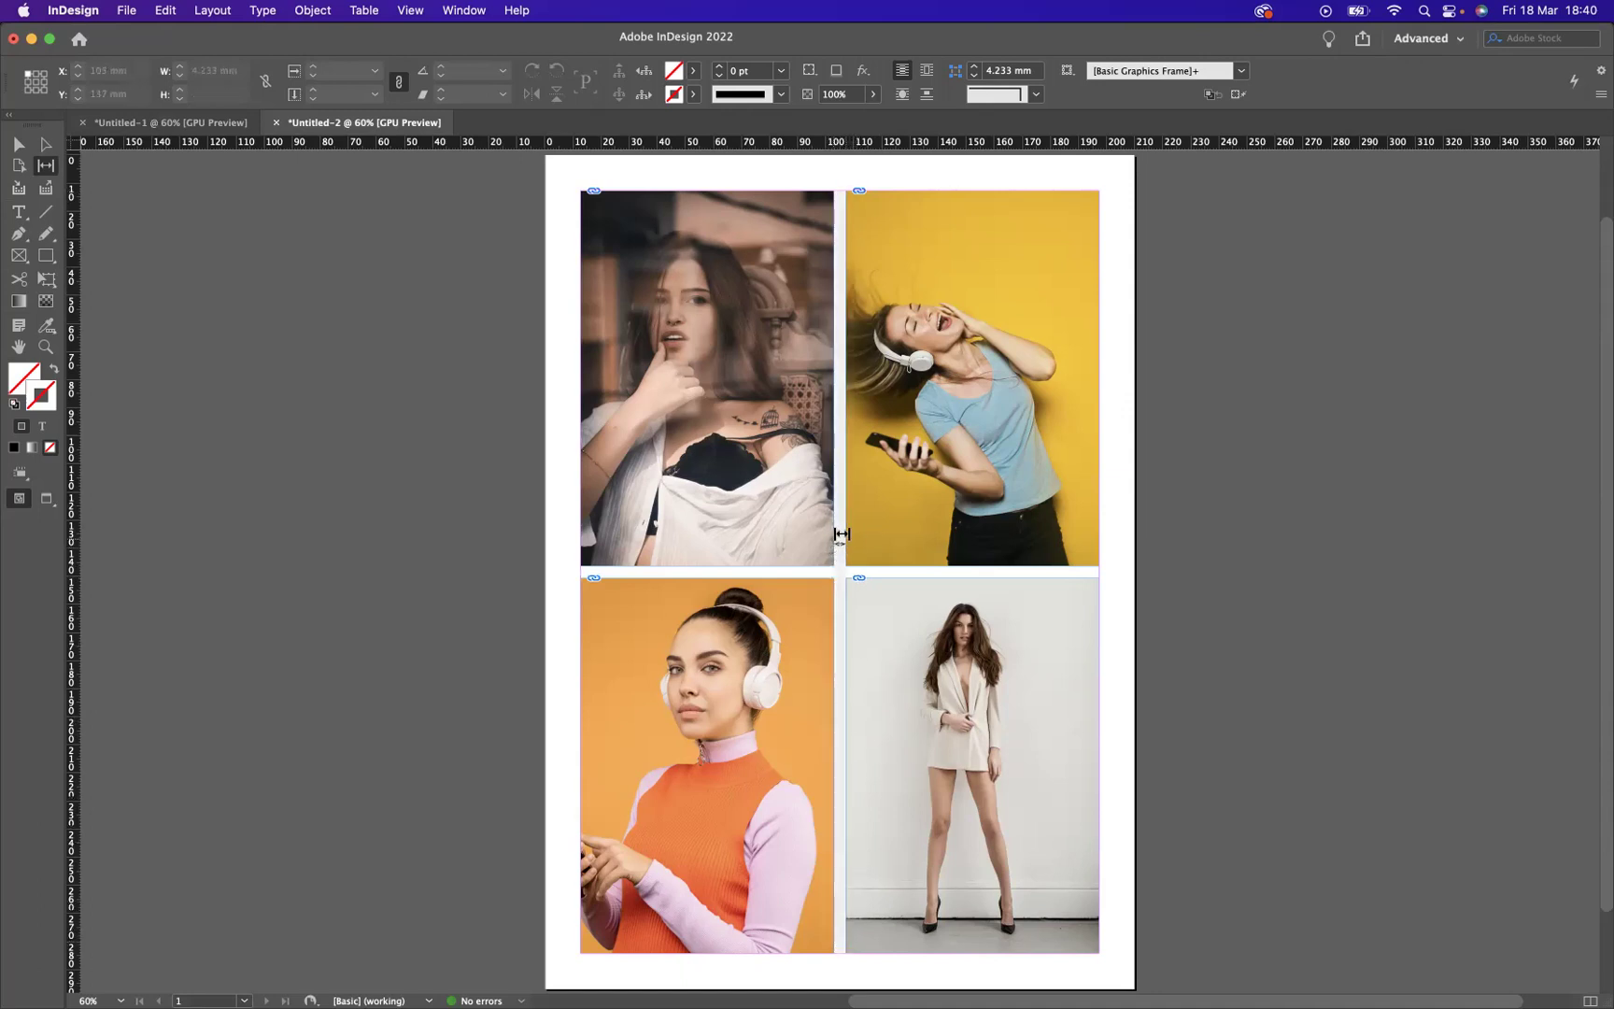
mouse_move(841, 533)
left_mouse_down()
mouse_move(867, 527)
mouse_move(800, 529)
mouse_move(871, 530)
mouse_move(840, 533)
left_mouse_up()
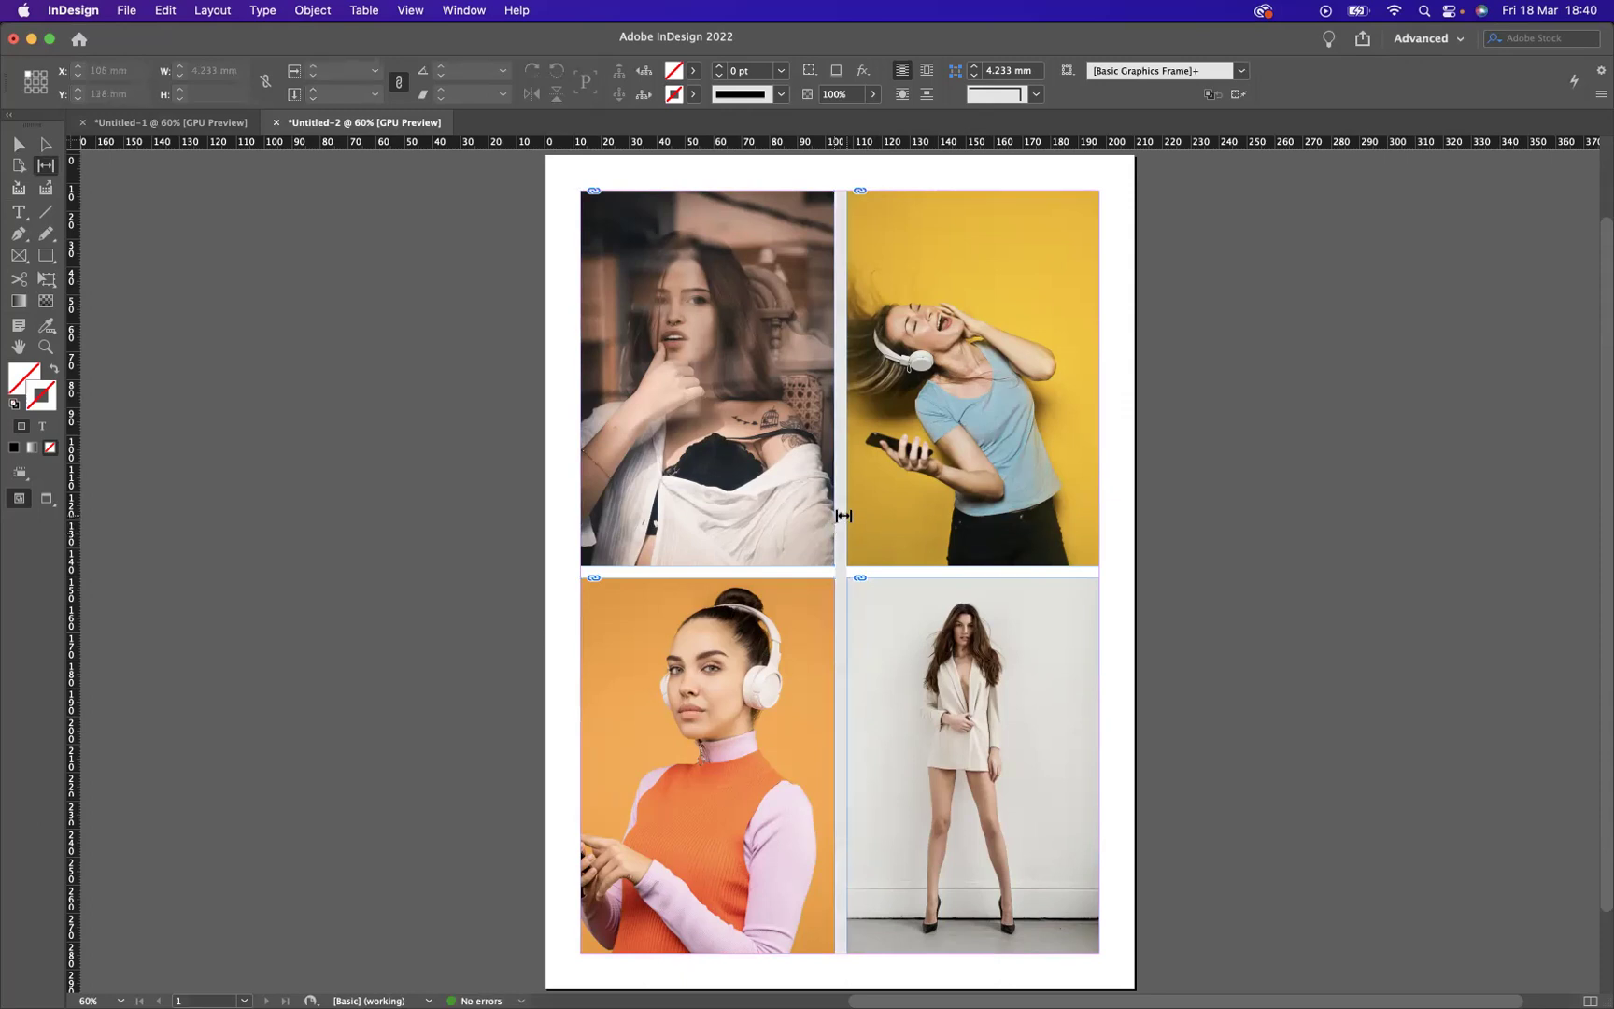
Drag the top-row gap left and the bottom-row gap right for uneven photo widths.
mouse_move(843, 515)
left_mouse_down()
mouse_move(930, 511)
mouse_move(779, 513)
mouse_move(840, 513)
left_mouse_up()
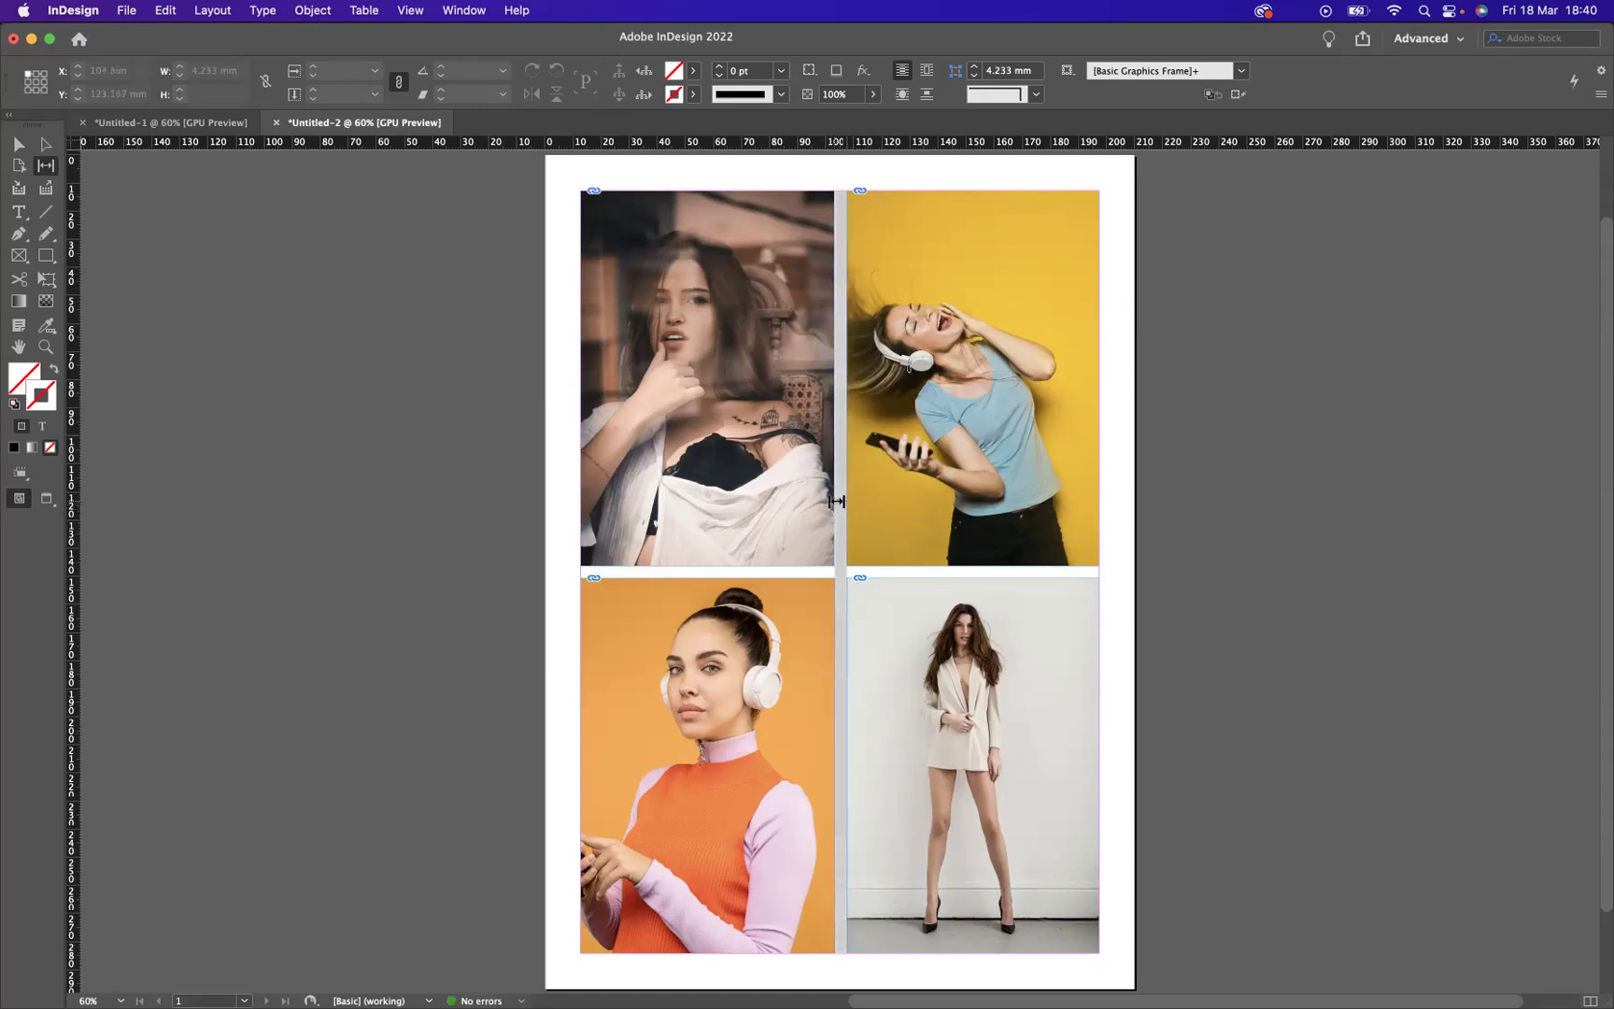
mouse_move(836, 501)
left_mouse_down()
mouse_move(786, 503)
mouse_move(836, 504)
left_mouse_up()
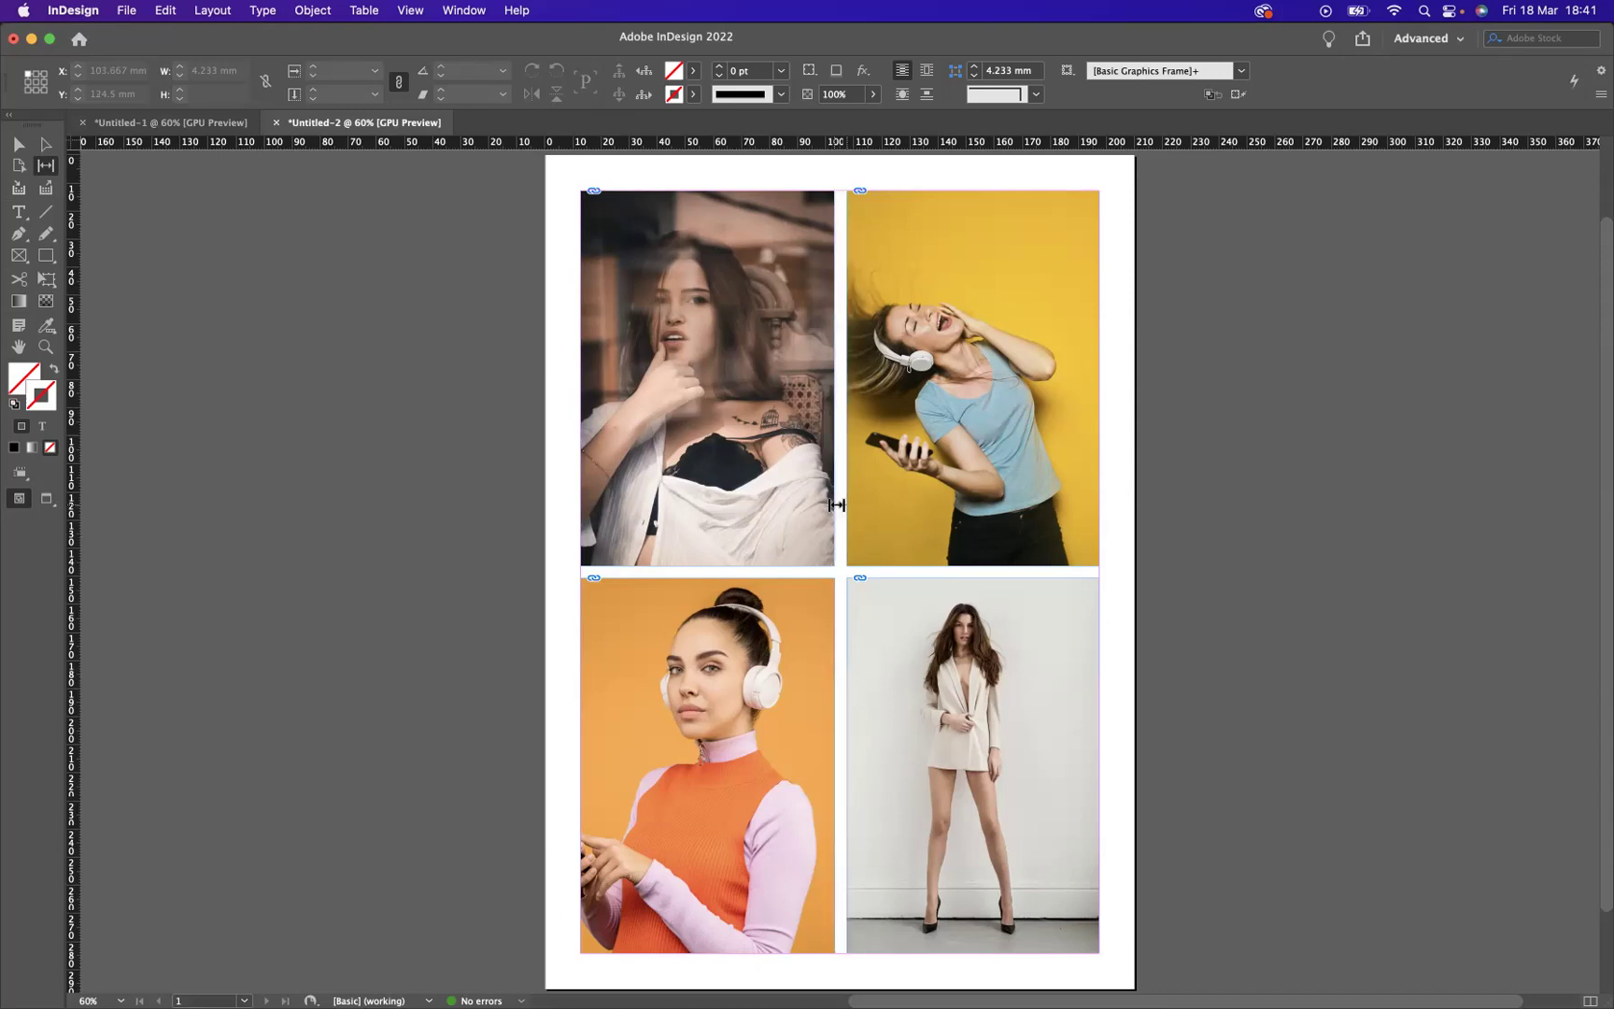
left_click_drag(836, 505, 757, 500)
left_click_drag(838, 677, 899, 684)
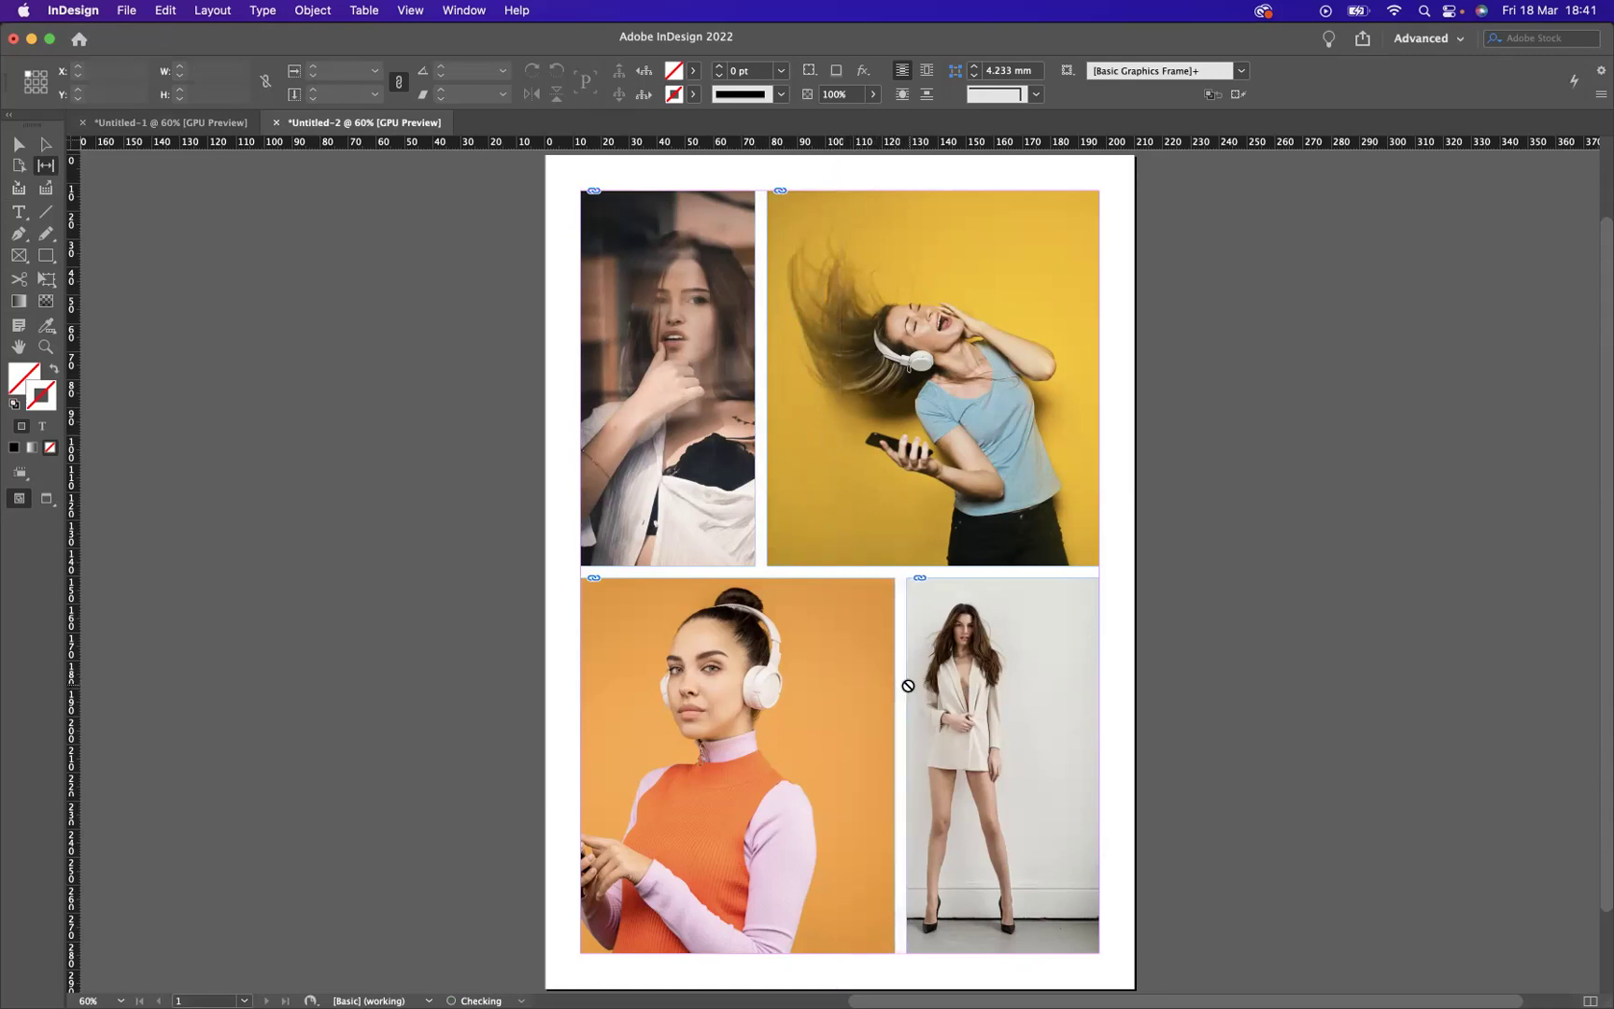
Shift the standing woman right within the bottom-right frame and view the collage in Preview mode.
key("v")
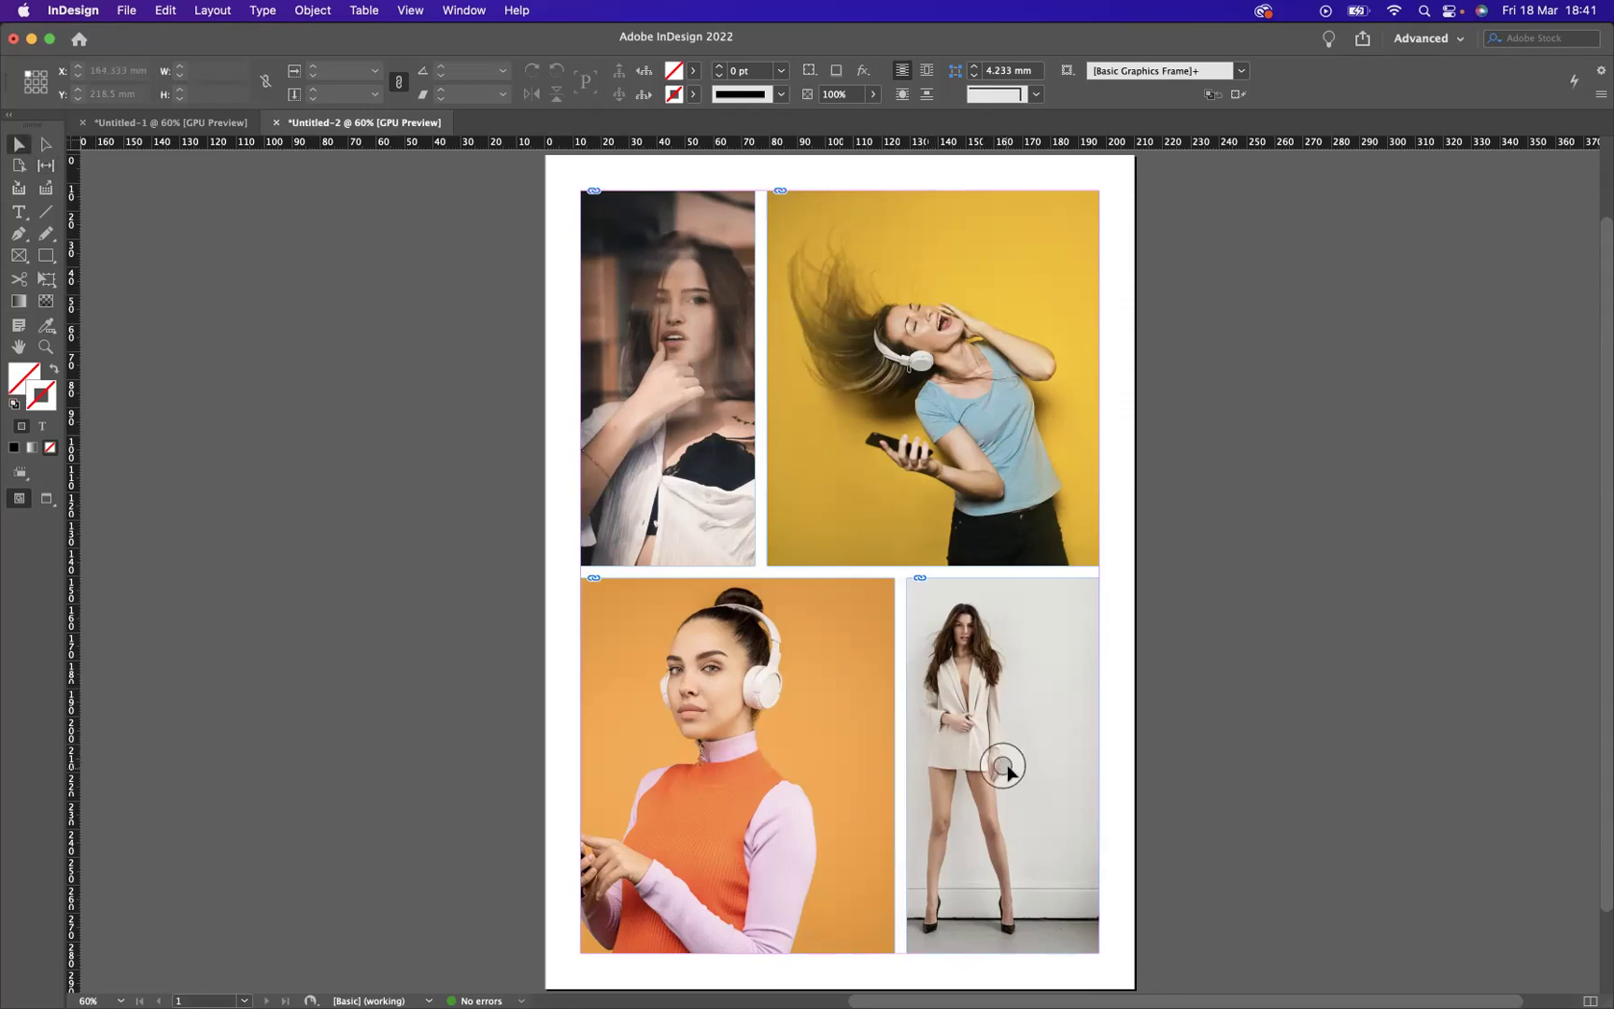
left_click_drag(1009, 764, 1039, 775)
key("w")
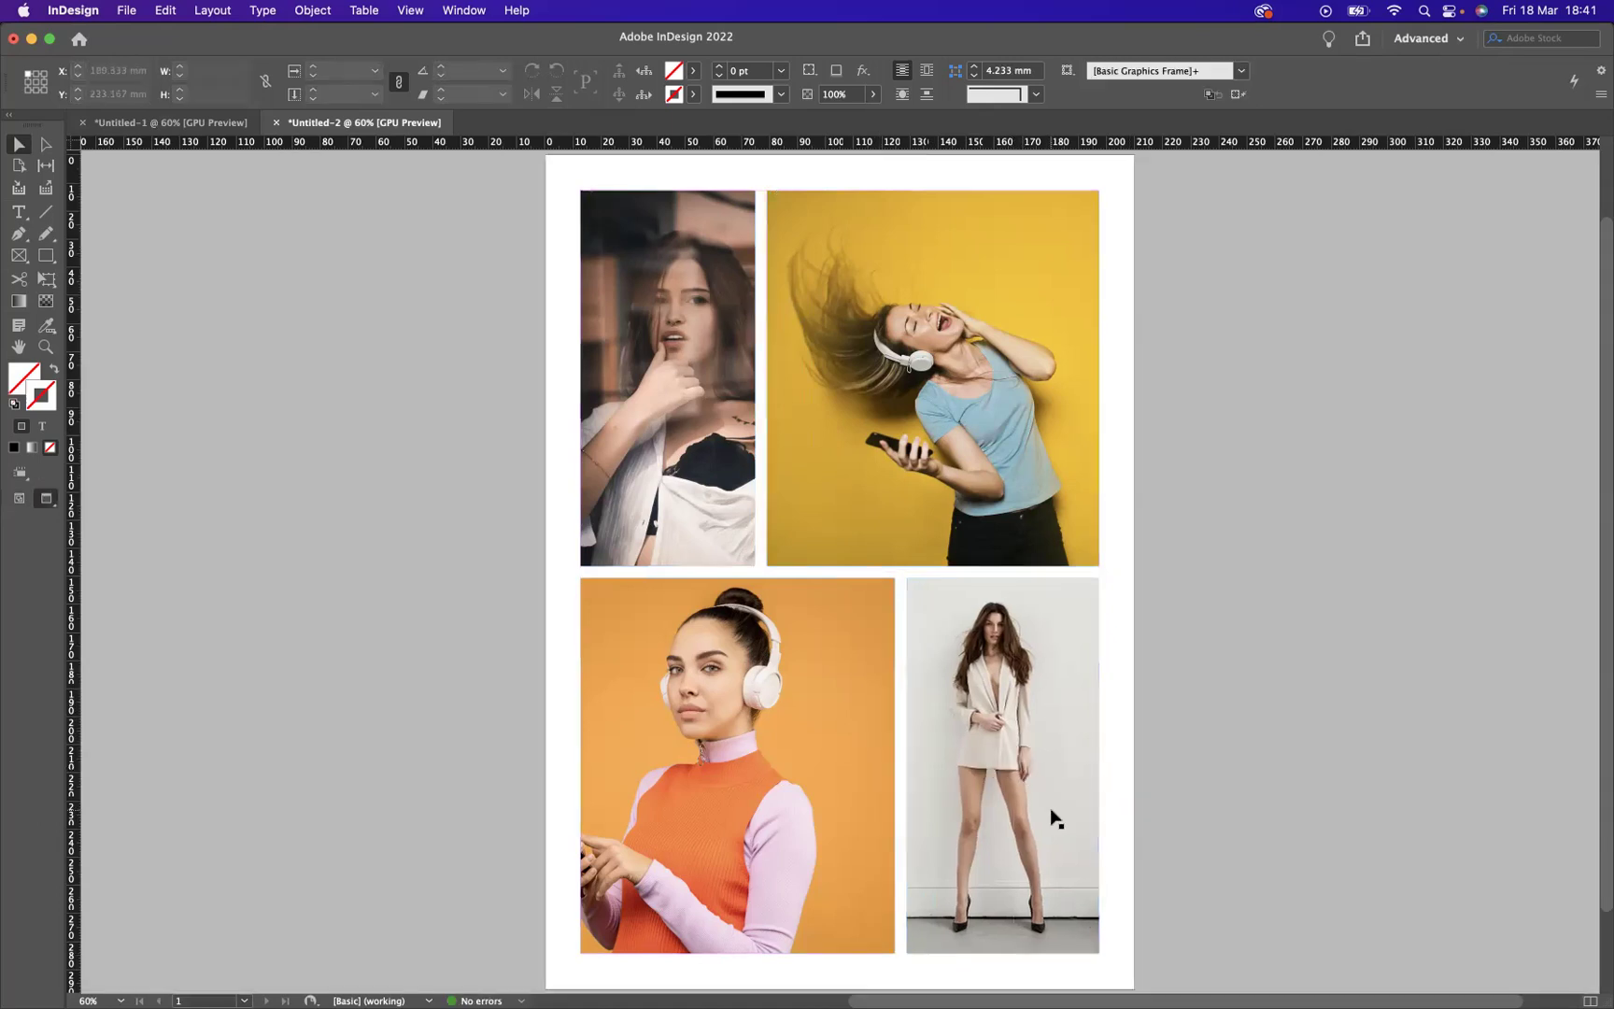